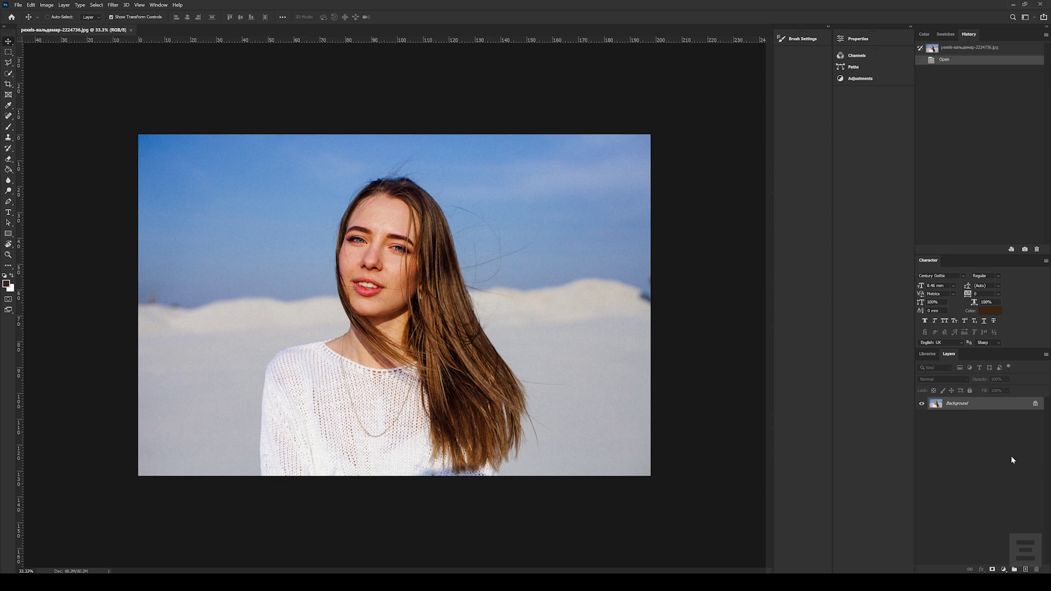
# Duplicate the Background layer, keeping the default name 'Background copy'.
pyautogui.rightClick(951, 405)
pyautogui.click(967, 421)
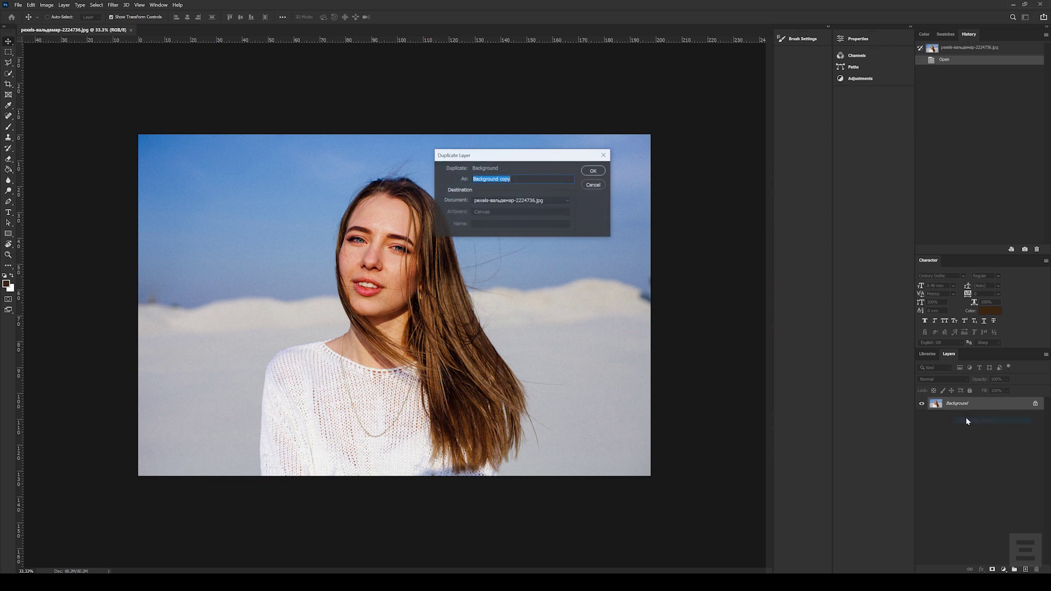
pyautogui.click(592, 172)
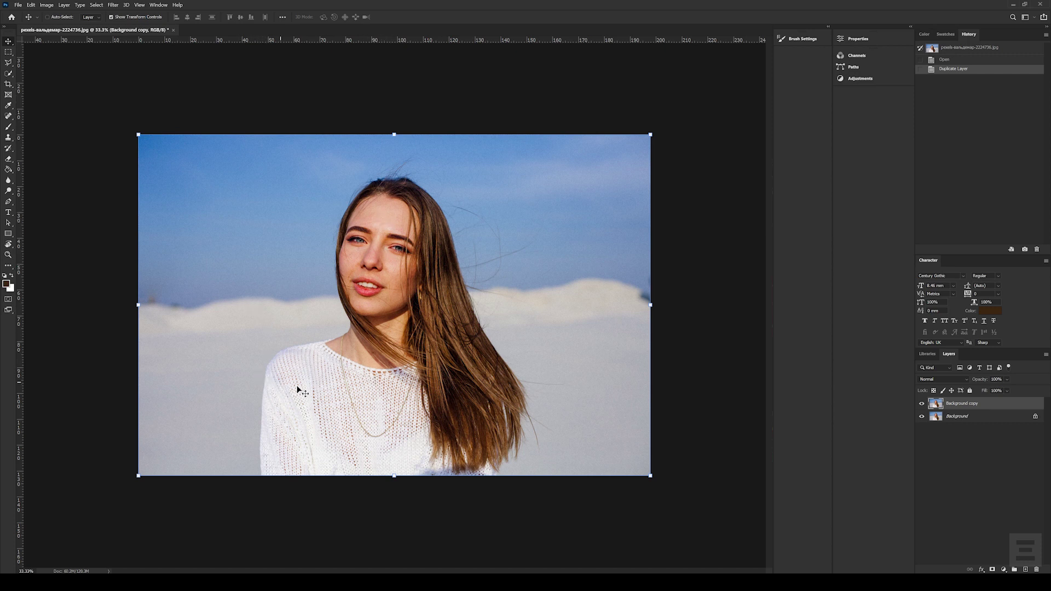
# Quick-select the sky and snow around the woman, tightening the hair edge with a 100 brush, then enter Select and Mask.
pyautogui.click(7, 75)
pyautogui.moveTo(228, 460); pyautogui.dragTo(267, 273)
pyautogui.moveTo(547, 219)
pyautogui.mouseDown()
pyautogui.moveTo(563, 356)
pyautogui.moveTo(541, 469)
pyautogui.mouseUp()
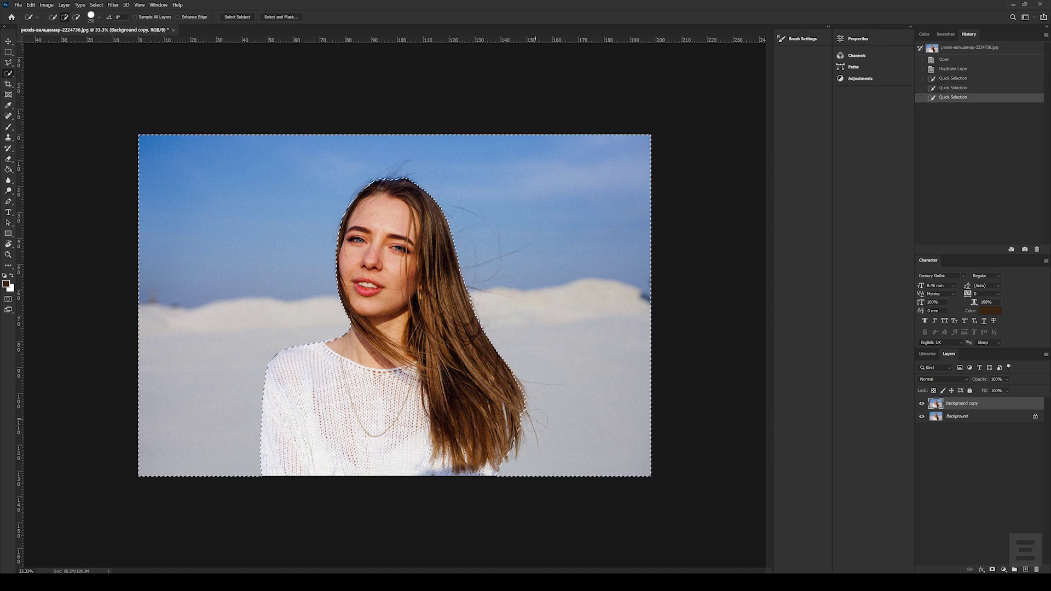
pyautogui.press('[')
pyautogui.press('[')
pyautogui.press('[')
pyautogui.moveTo(416, 197); pyautogui.dragTo(402, 185)
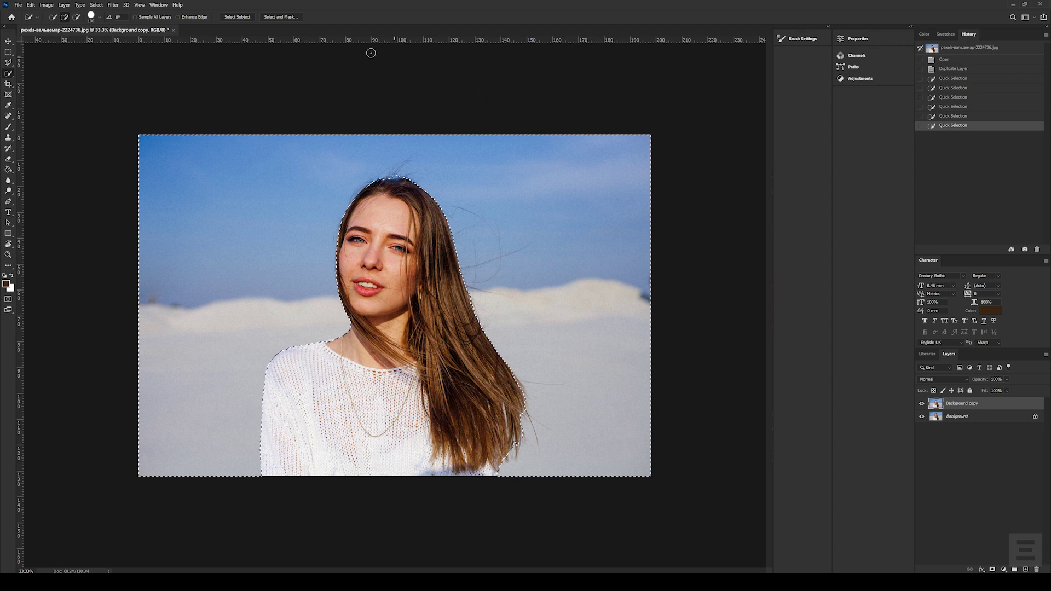
pyautogui.click(278, 17)
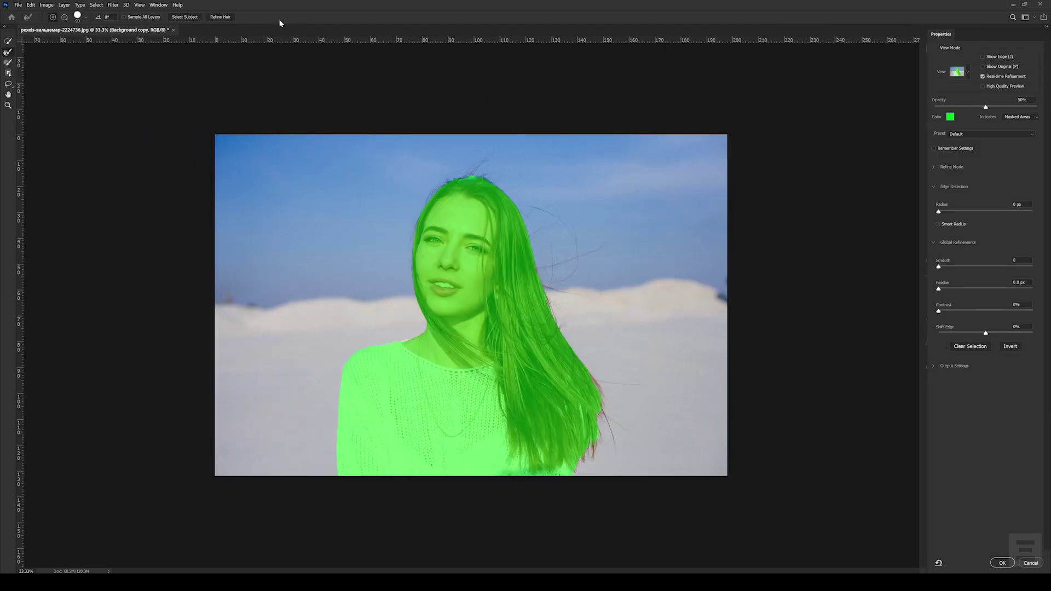
# Invert the selection onto the woman and set Radius 2 px, Smooth 11 and Shift Edge -15%.
pyautogui.click(1010, 347)
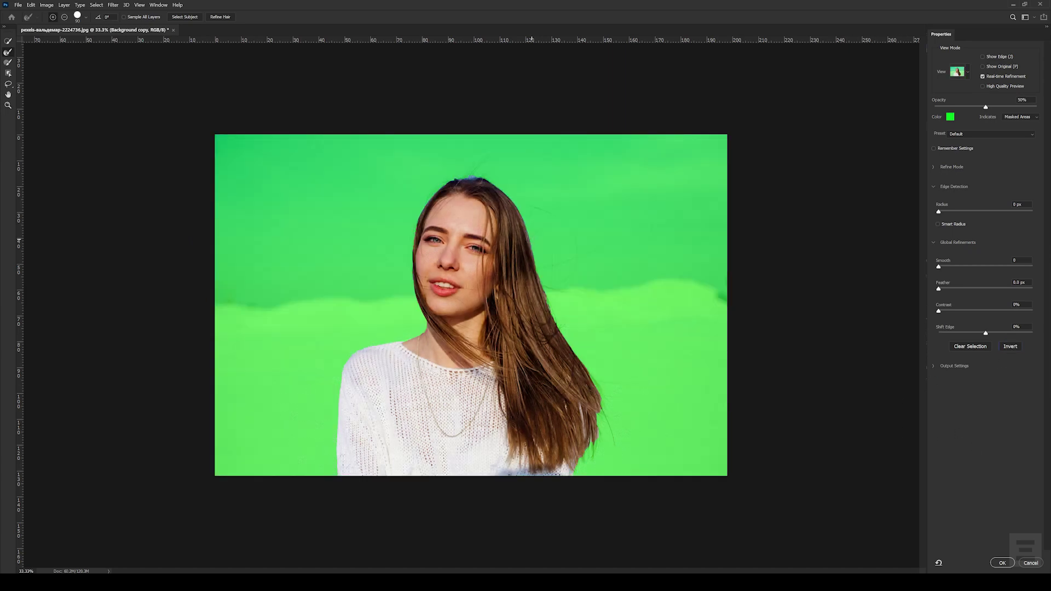
pyautogui.press('b')
pyautogui.click(945, 211)
pyautogui.moveTo(945, 212); pyautogui.dragTo(948, 212)
pyautogui.click(947, 266)
pyautogui.moveTo(949, 268); pyautogui.dragTo(949, 268)
pyautogui.moveTo(980, 333); pyautogui.dragTo(977, 333)
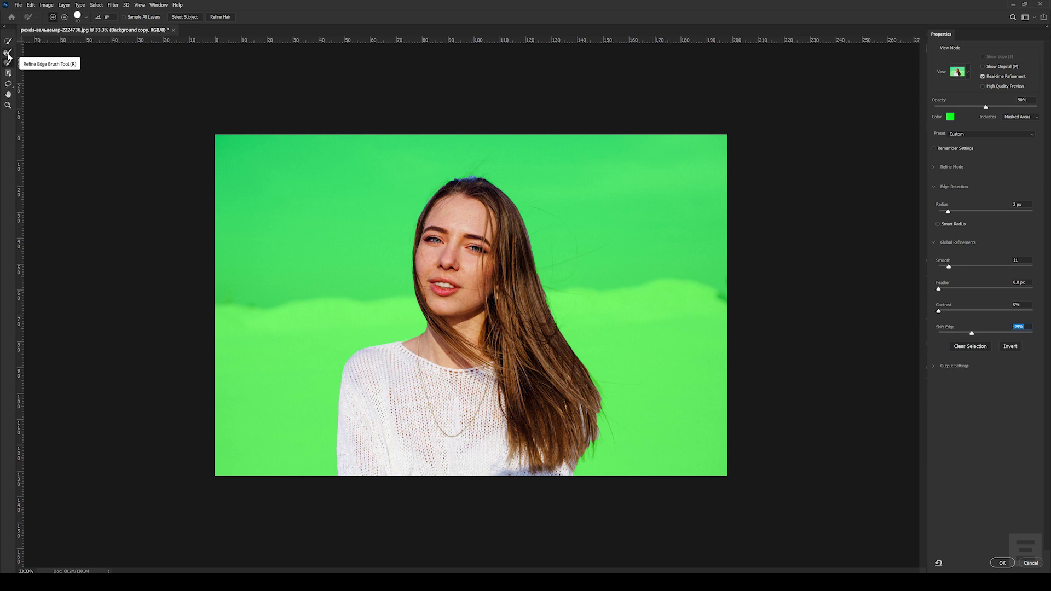
# Touch up the top and right hair edges with the Refine Edge Brush.
pyautogui.click(8, 54)
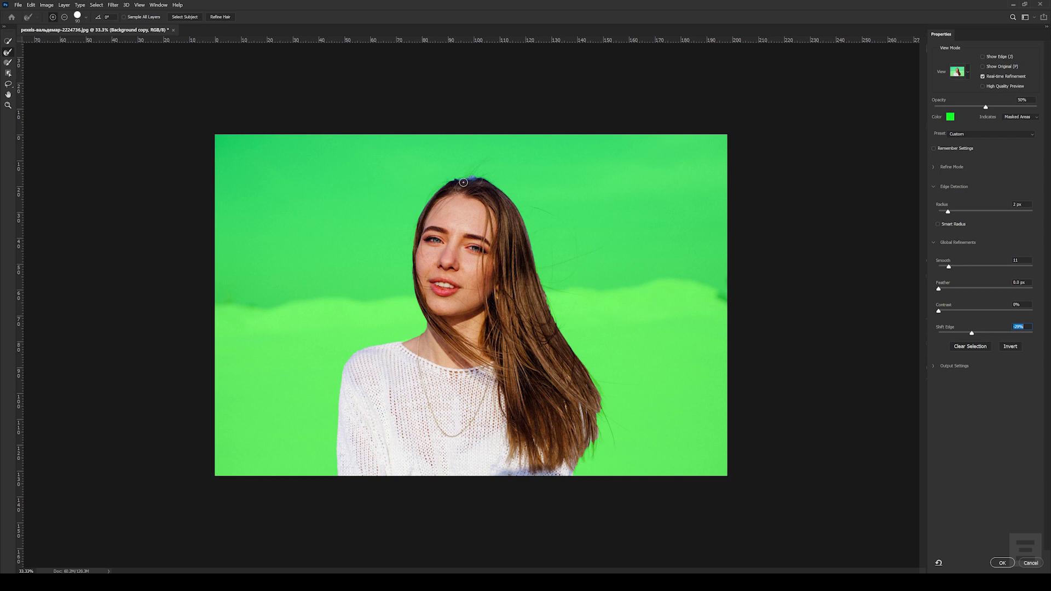
pyautogui.moveTo(461, 182); pyautogui.dragTo(473, 179)
pyautogui.moveTo(532, 252); pyautogui.dragTo(558, 325)
# After checking the hair up close, set the edge Radius to 0 px and apply the refined selection.
pyautogui.scroll(1, 427, 232)
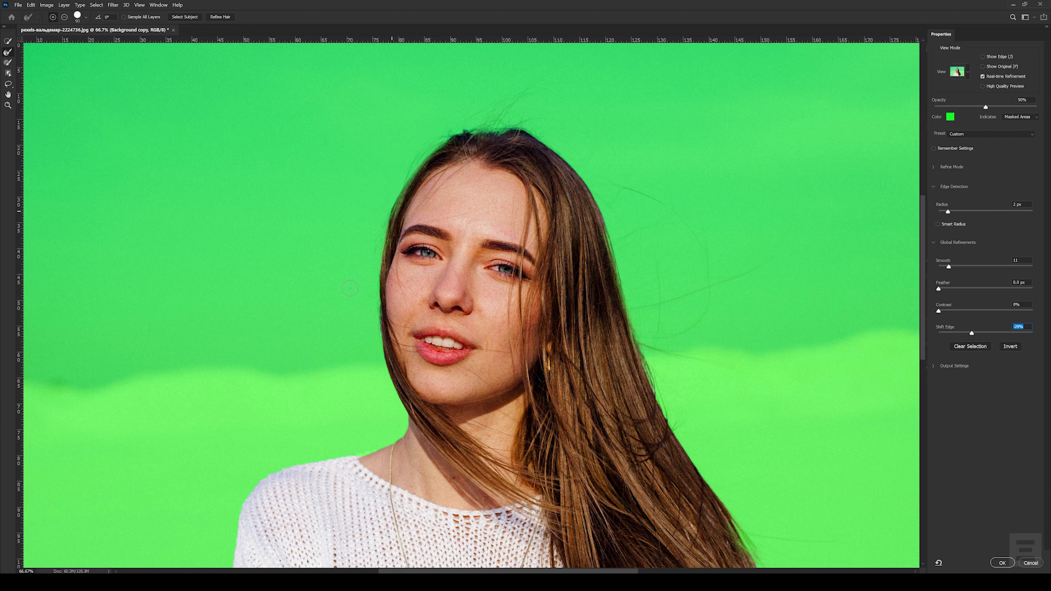
pyautogui.scroll(-4, 583, 447)
pyautogui.hscroll(3, 583, 446)
pyautogui.scroll(1, 583, 447)
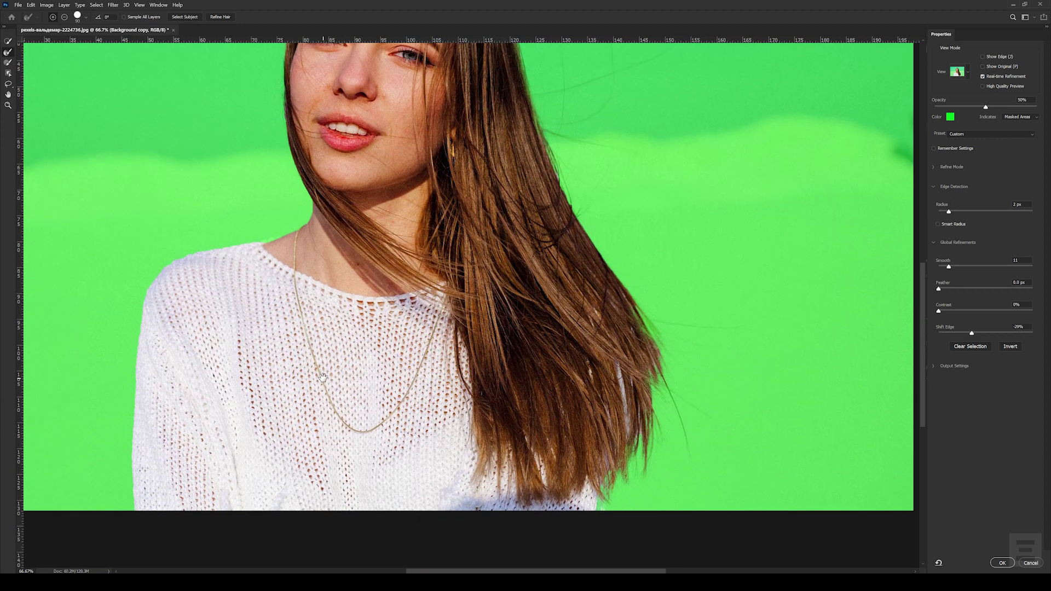
pyautogui.hscroll(-3, 584, 447)
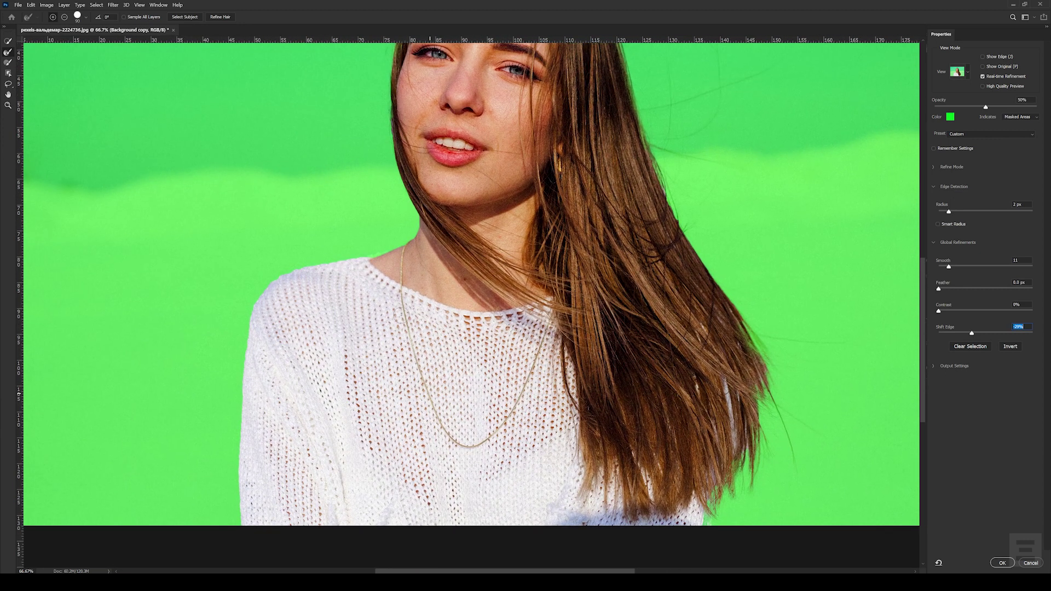
pyautogui.click(10, 64)
pyautogui.moveTo(948, 212); pyautogui.dragTo(939, 211)
pyautogui.hotkey('ctrl', '-')
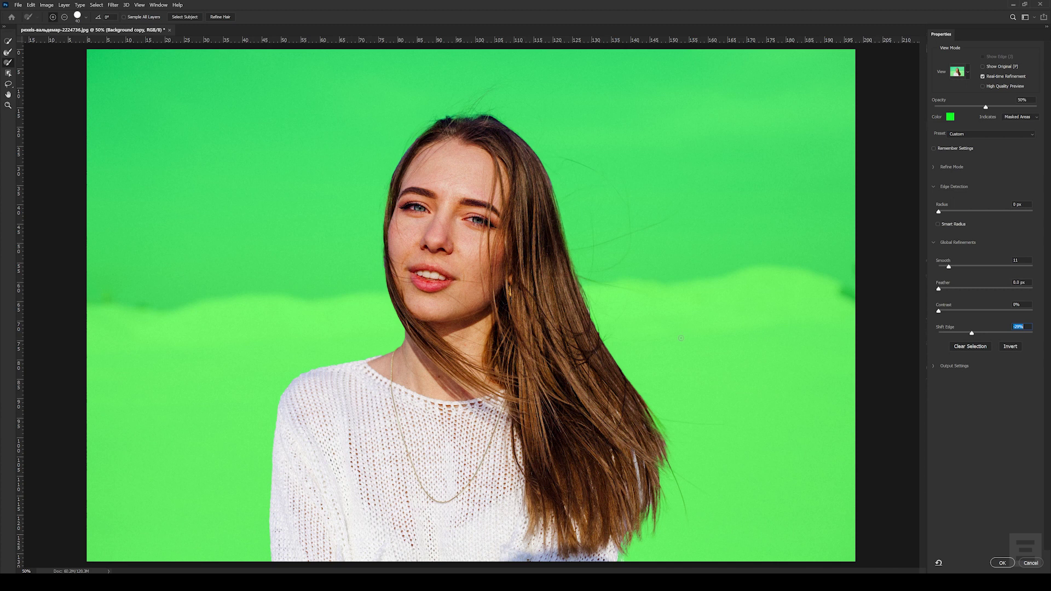
pyautogui.click(1002, 562)
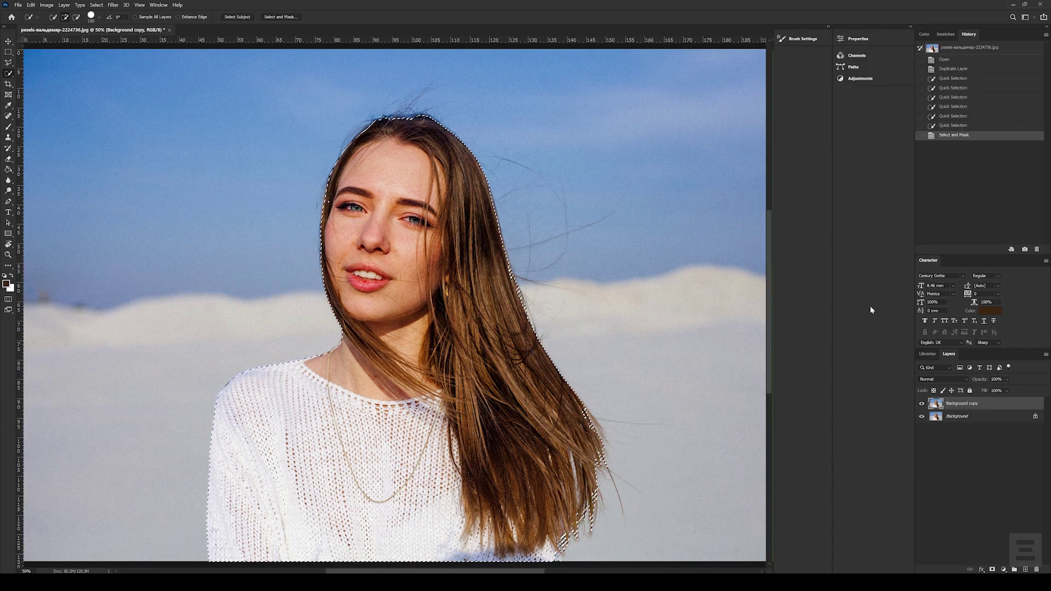
# Add a layer mask to Background copy and verify the cut-out by toggling the Background layer's visibility.
pyautogui.click(993, 570)
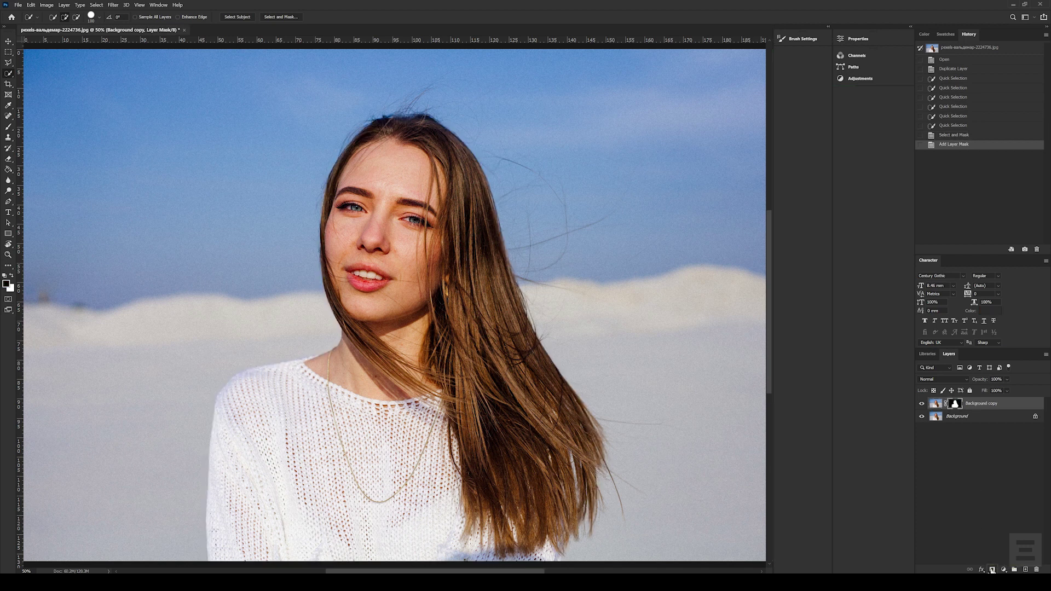
pyautogui.hotkey('ctrl', '-')
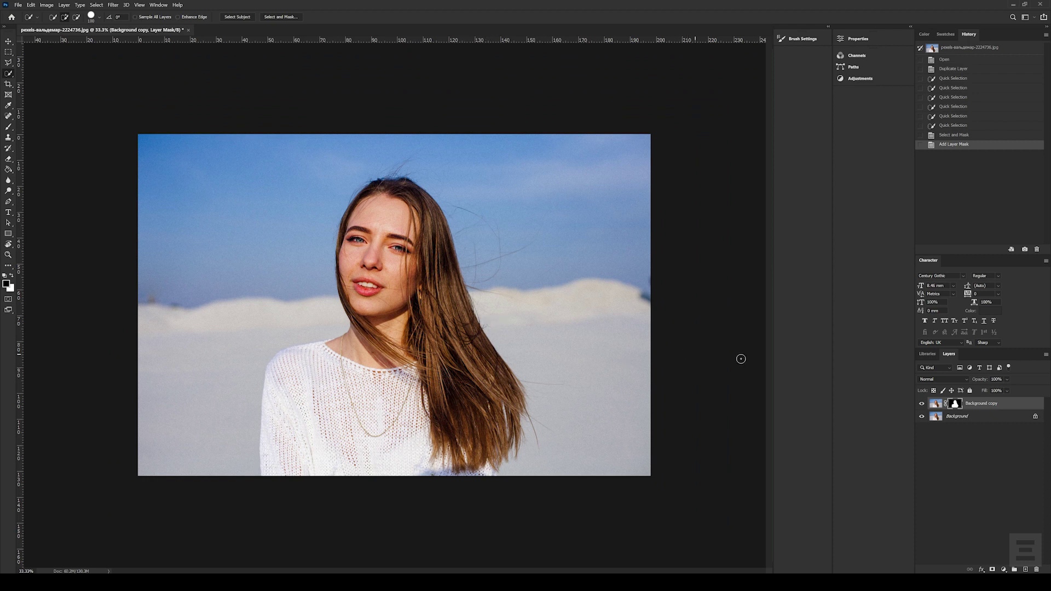
pyautogui.click(922, 417)
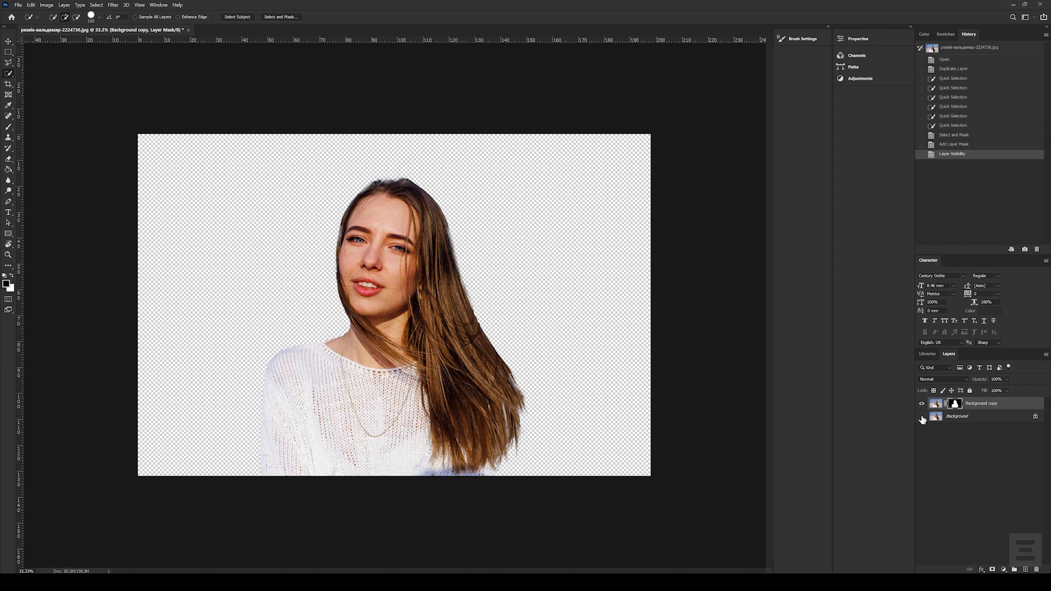
pyautogui.click(922, 418)
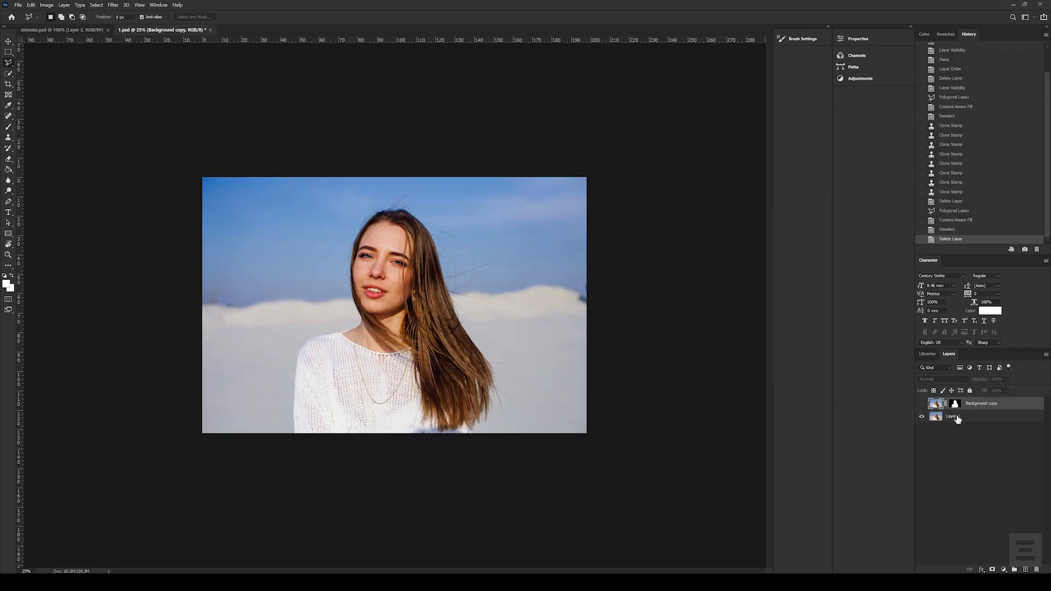
# On Layer 1, trace a Polygonal Lasso outline around the woman from her side, over the hair, down to the bottom.
pyautogui.click(957, 419)
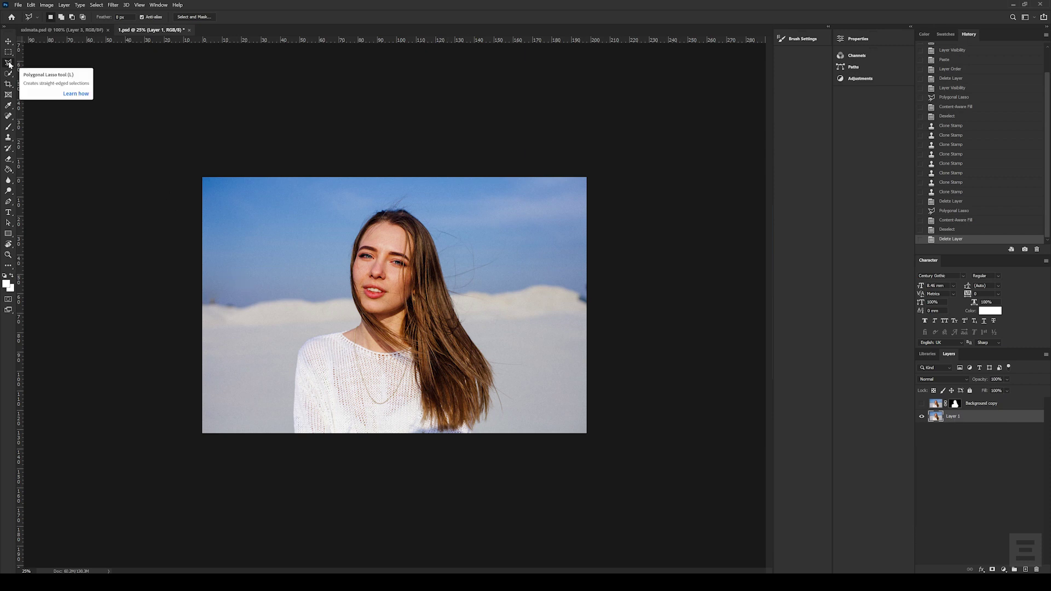
pyautogui.click(287, 441)
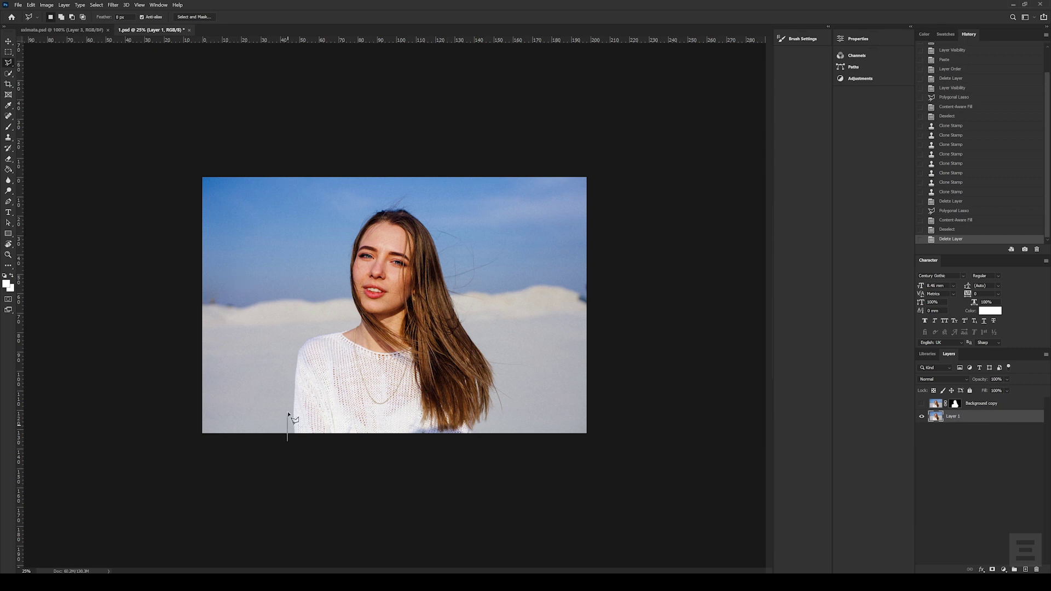
pyautogui.click(292, 341)
pyautogui.click(341, 316)
pyautogui.click(342, 231)
pyautogui.click(379, 201)
pyautogui.click(451, 196)
pyautogui.click(485, 247)
pyautogui.click(504, 272)
pyautogui.click(482, 282)
pyautogui.click(492, 298)
pyautogui.click(477, 308)
pyautogui.click(490, 332)
pyautogui.click(511, 380)
pyautogui.click(519, 405)
pyautogui.click(495, 435)
pyautogui.click(491, 448)
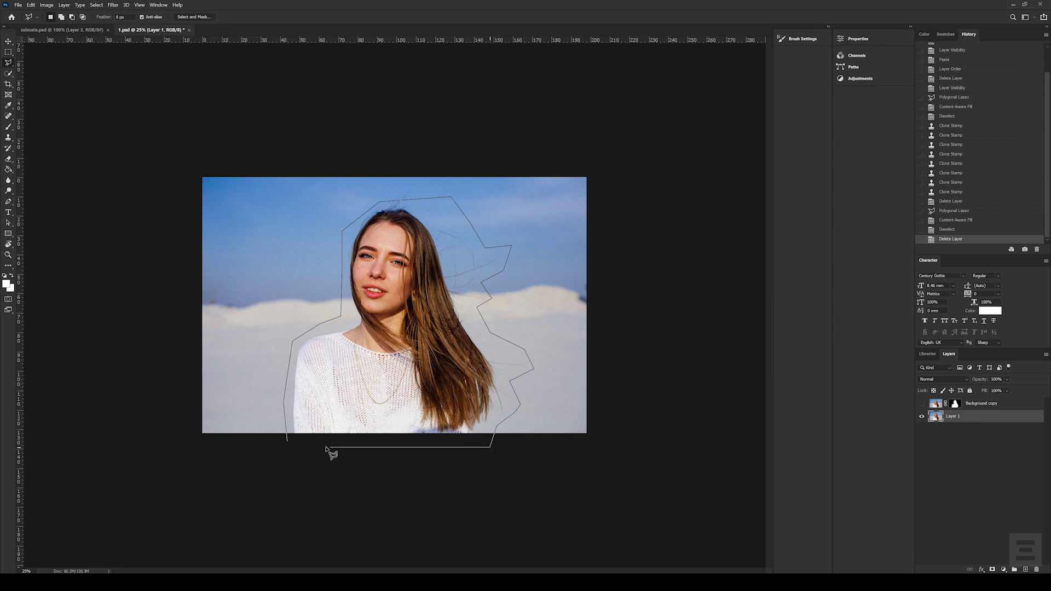
pyautogui.click(289, 446)
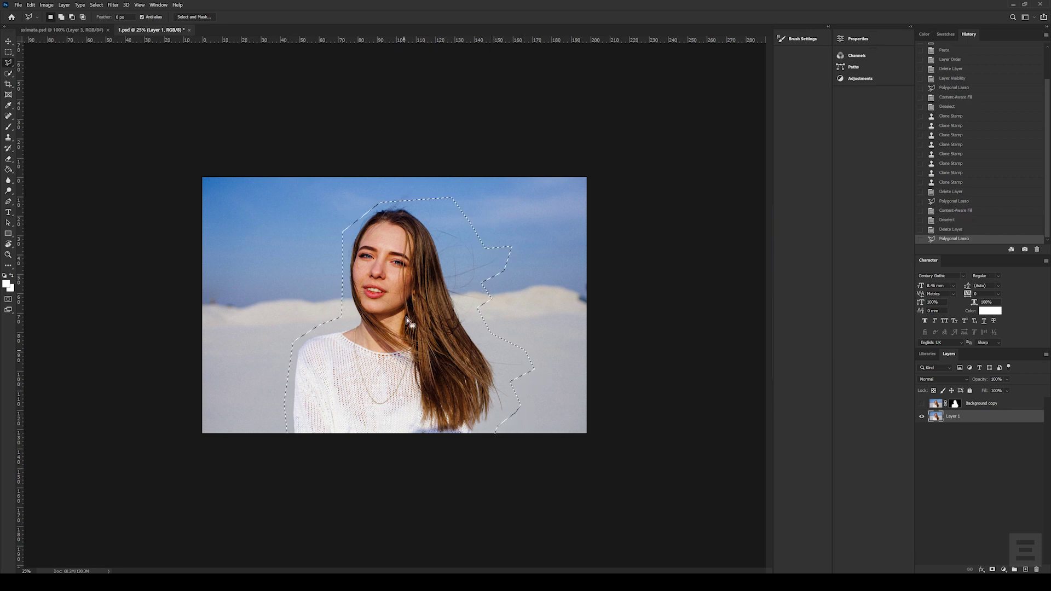
# Content-Aware Fill the outlined area with Output To set to Current Layer, then deselect.
pyautogui.rightClick(406, 279)
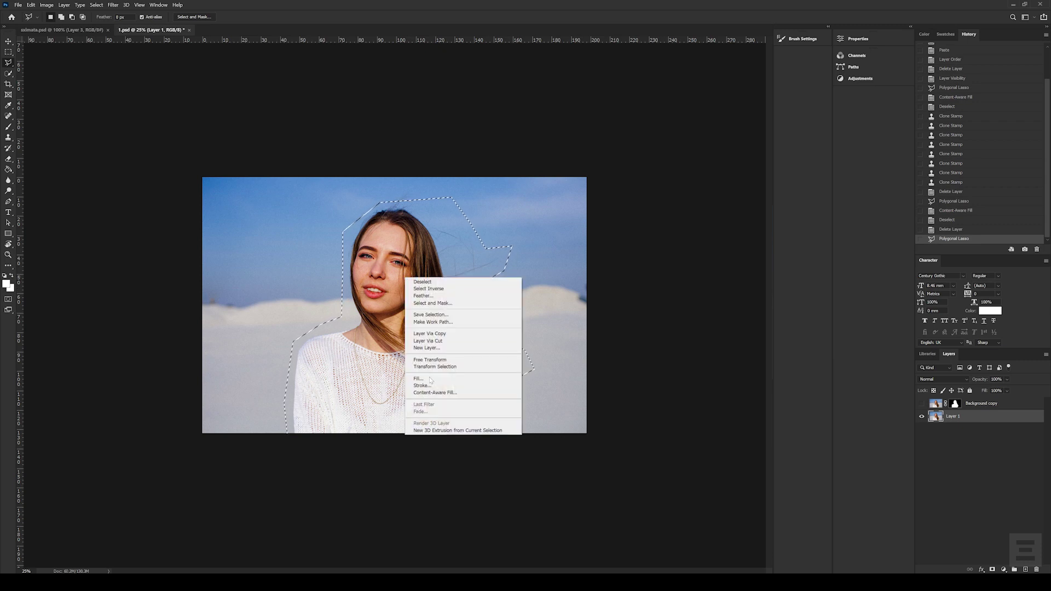
pyautogui.click(434, 393)
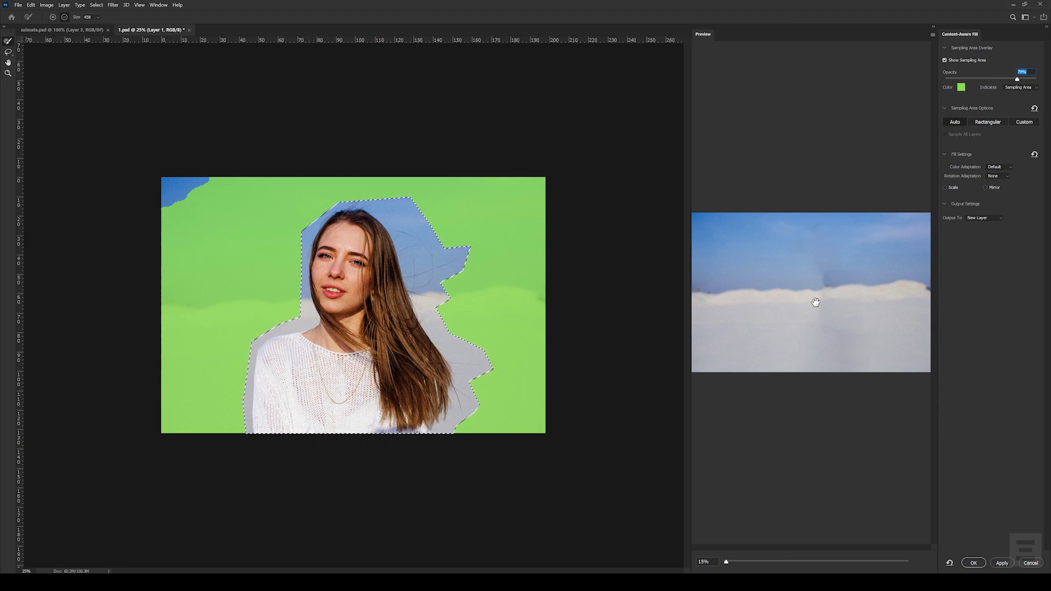
pyautogui.click(984, 218)
pyautogui.click(972, 227)
pyautogui.click(974, 562)
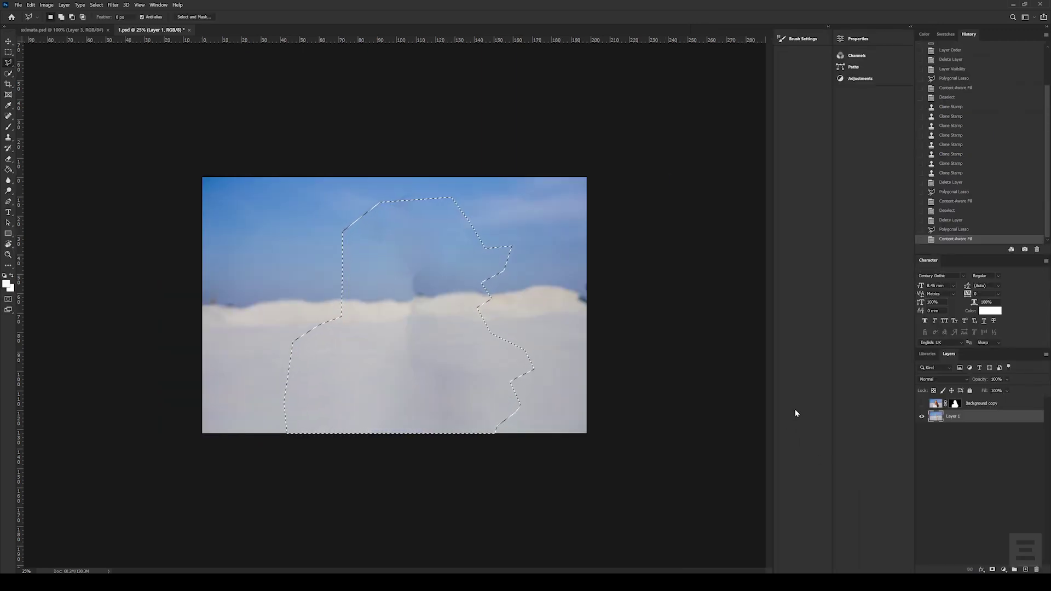
pyautogui.hotkey('ctrl', 'd')
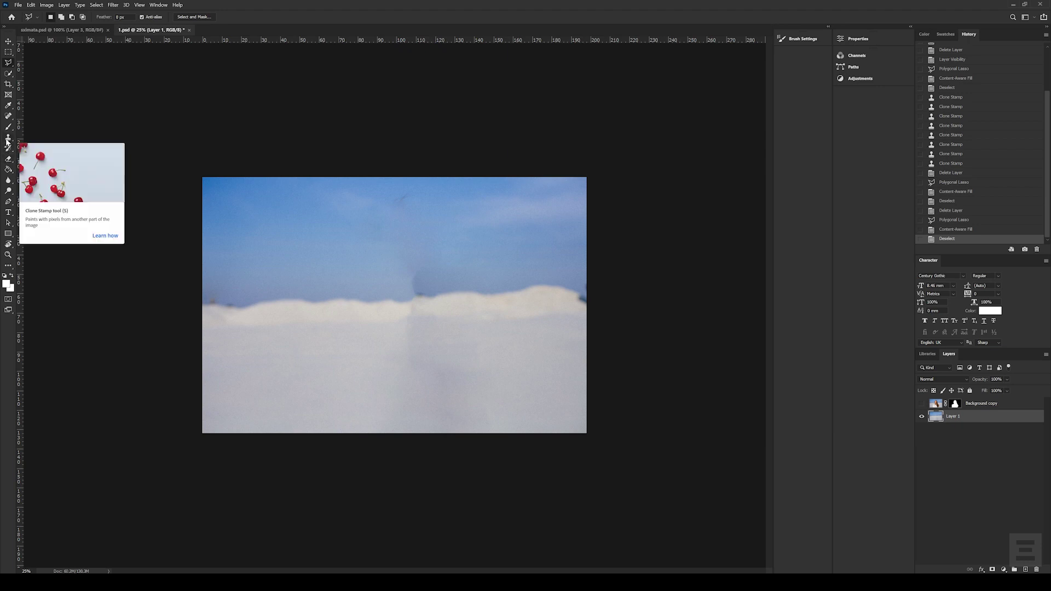
# Clone Stamp over the horizon seam and nearby smudges in Layer 1's sky and snow.
pyautogui.click(7, 138)
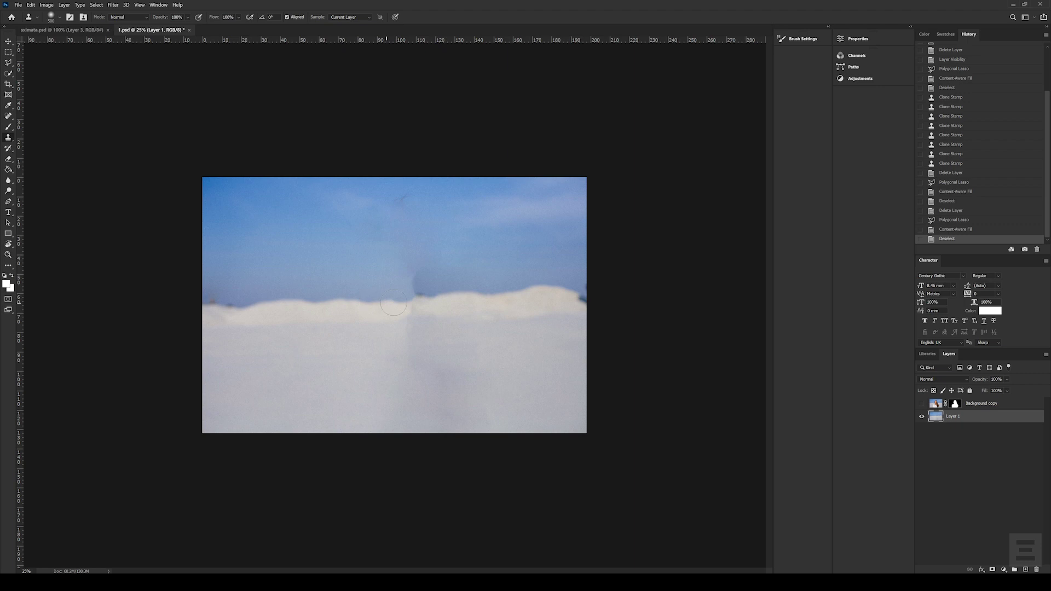
pyautogui.moveTo(416, 291); pyautogui.dragTo(437, 286)
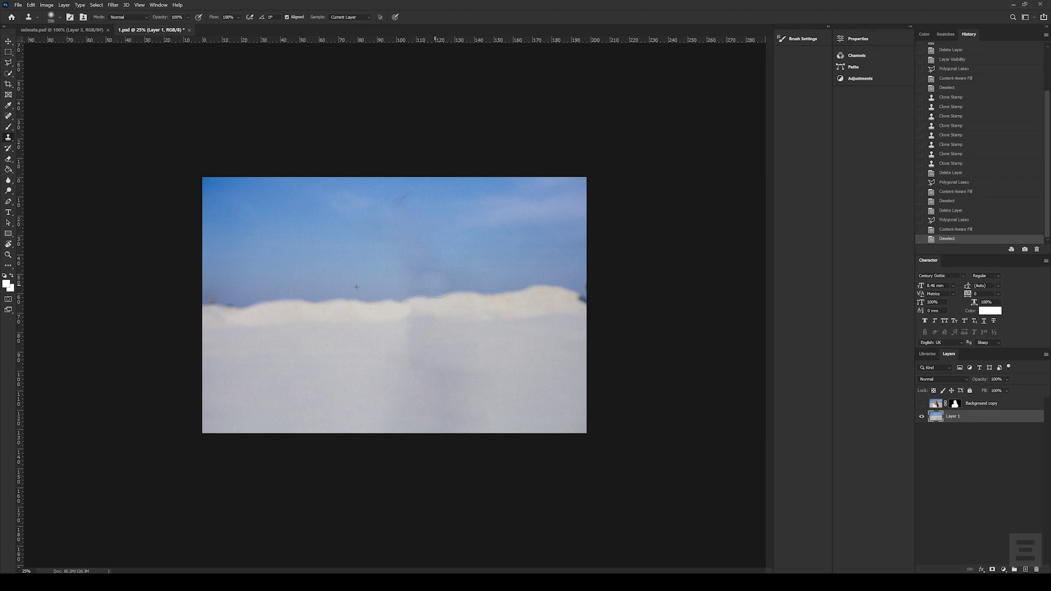
pyautogui.moveTo(414, 378)
pyautogui.mouseDown()
pyautogui.moveTo(407, 343)
pyautogui.moveTo(454, 378)
pyautogui.mouseUp()
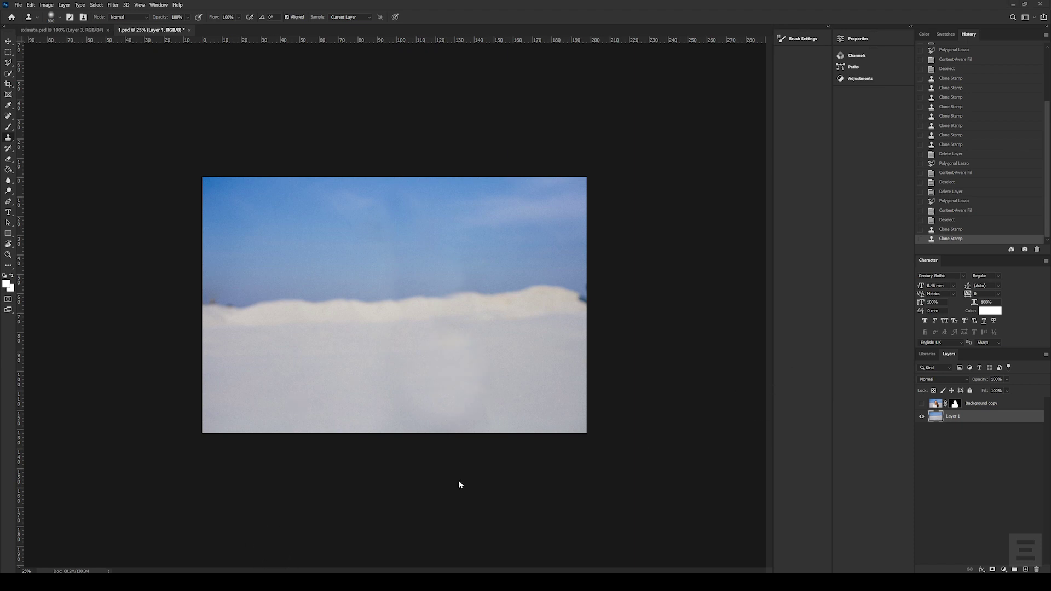
# Show the woman cut-out layer again and save the layered document as 1.psd with Maximize Compatibility.
pyautogui.click(922, 404)
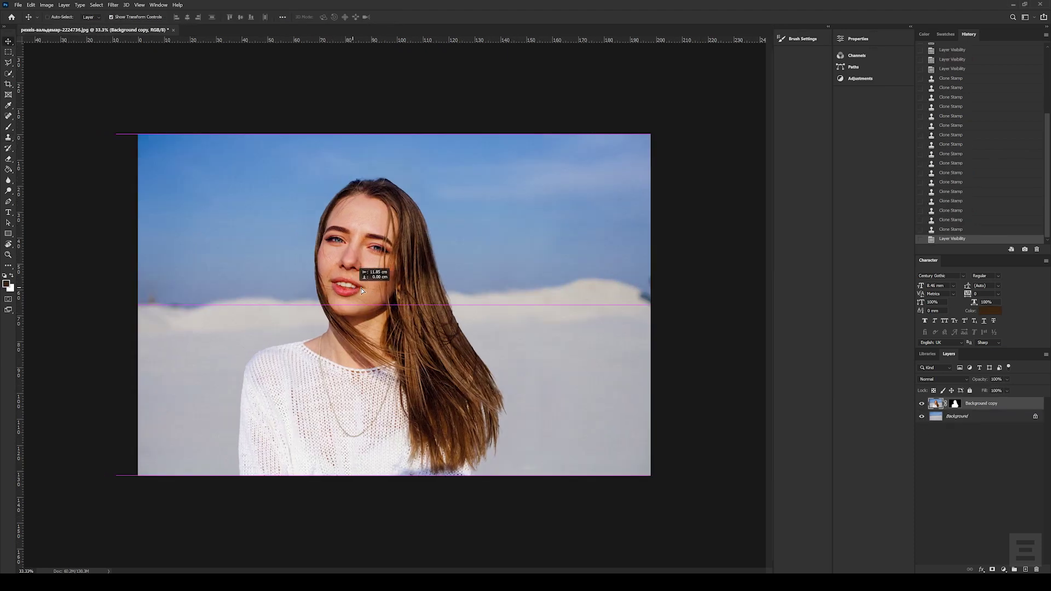
pyautogui.moveTo(374, 293); pyautogui.dragTo(374, 293)
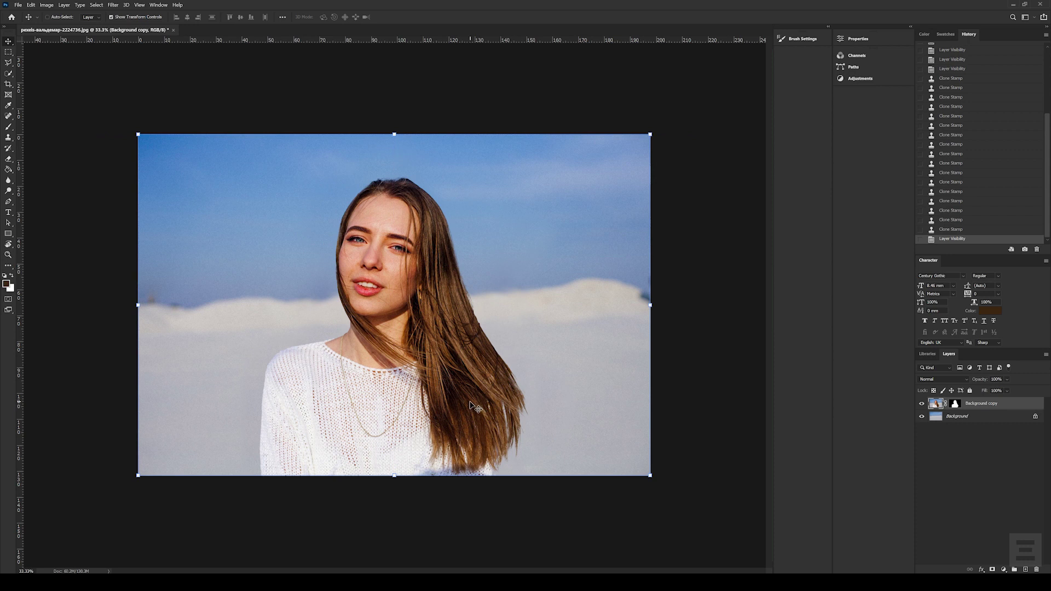
pyautogui.click(19, 5)
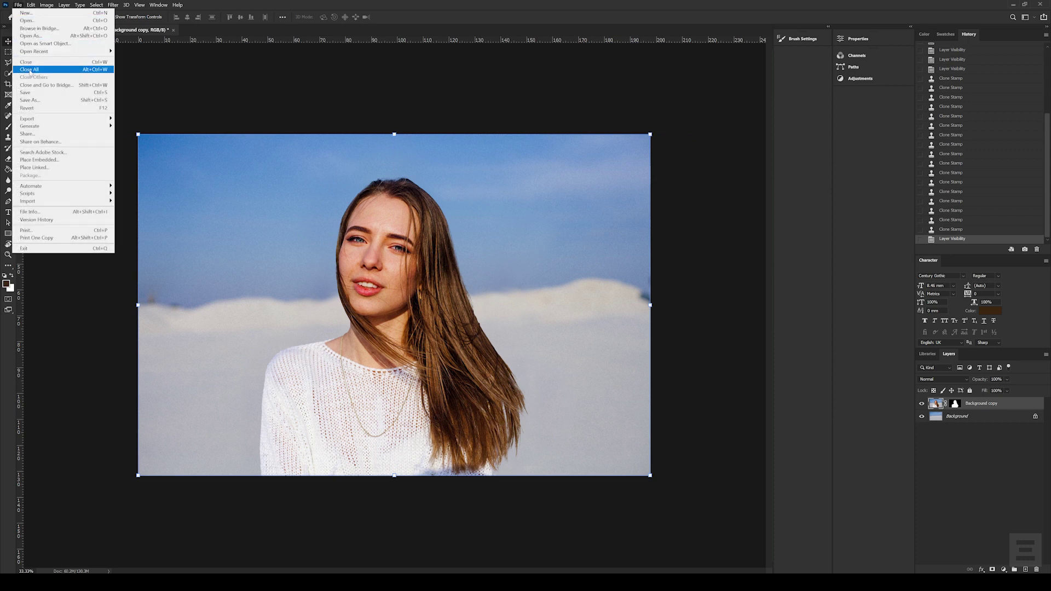
pyautogui.click(33, 88)
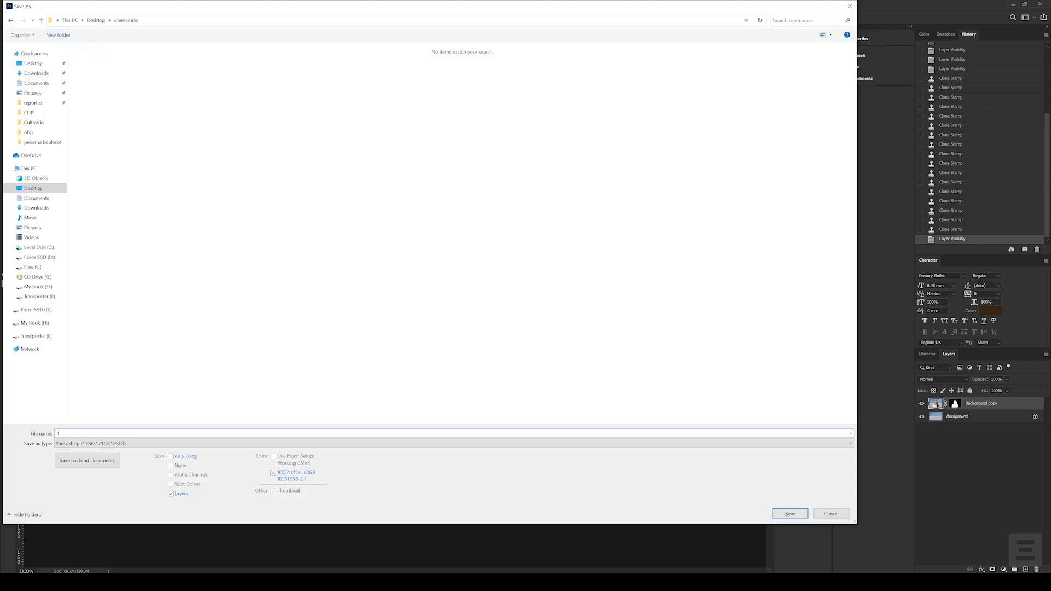
pyautogui.press('Return')
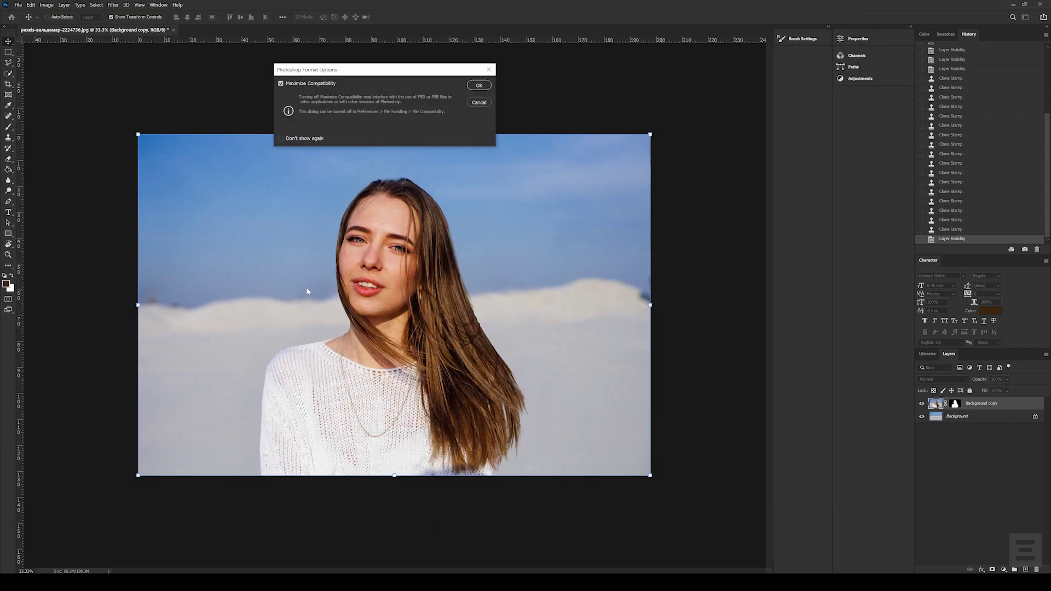
pyautogui.click(478, 85)
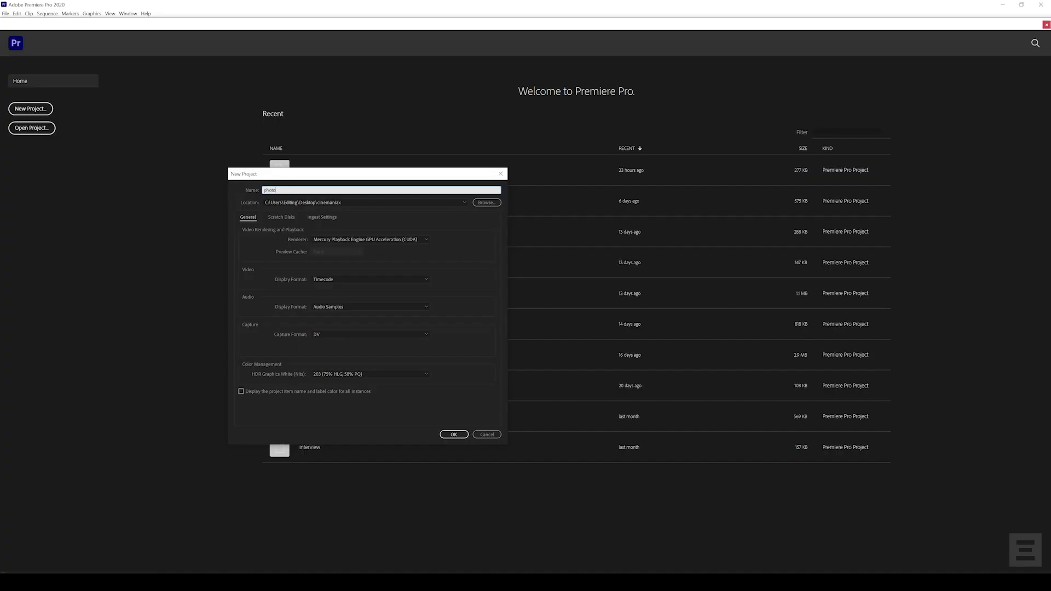
# Create the Premiere Pro project 'photo' and pick 1.psd in the Import dialog.
pyautogui.click(454, 434)
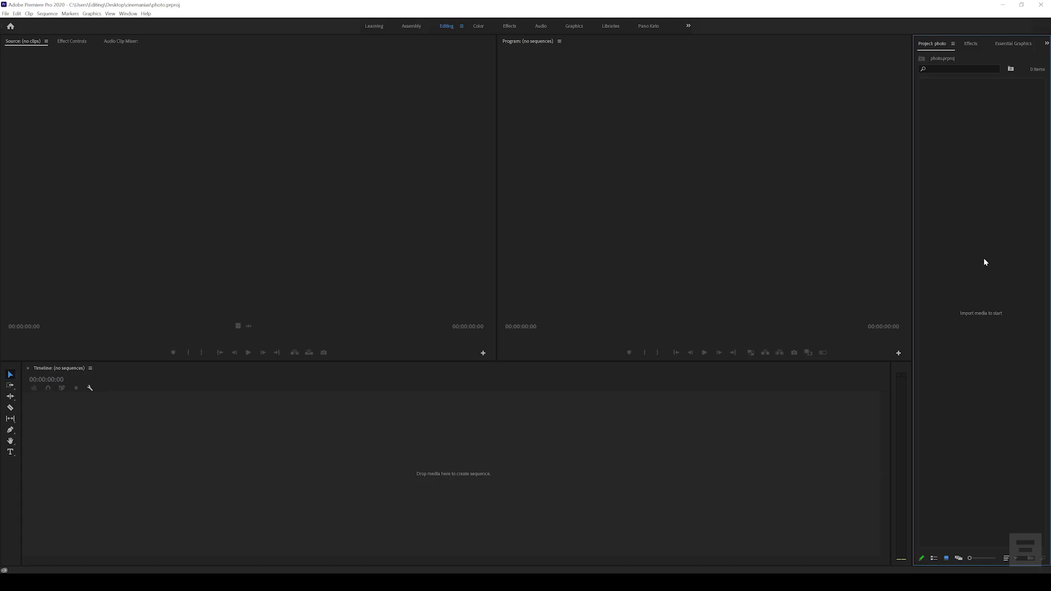
pyautogui.doubleClick(972, 255)
pyautogui.click(102, 95)
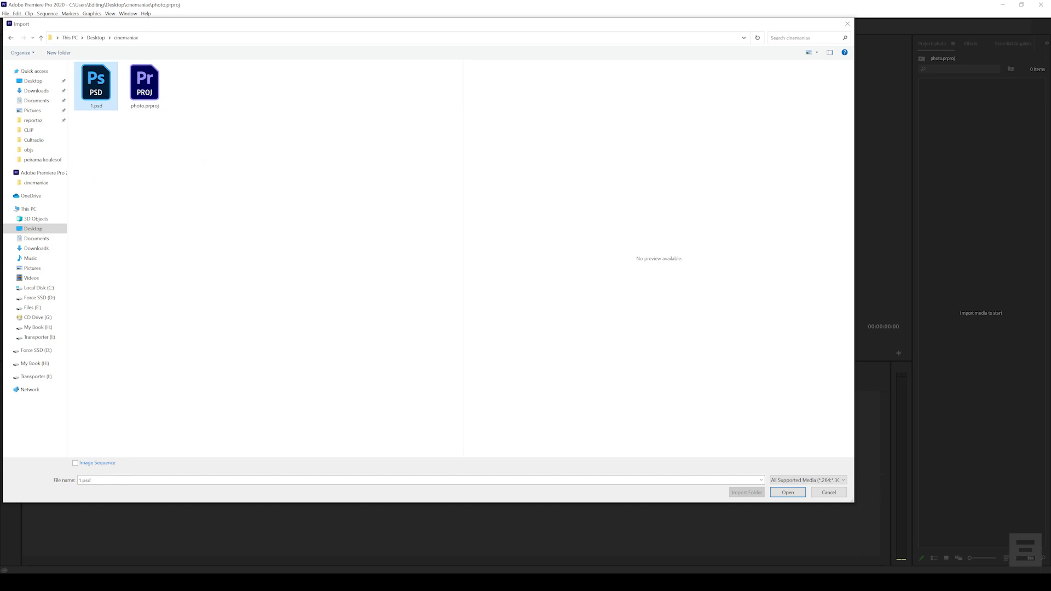
# Import 1.psd with Import As set to Sequence, producing bin 1 with three items.
pyautogui.click(783, 492)
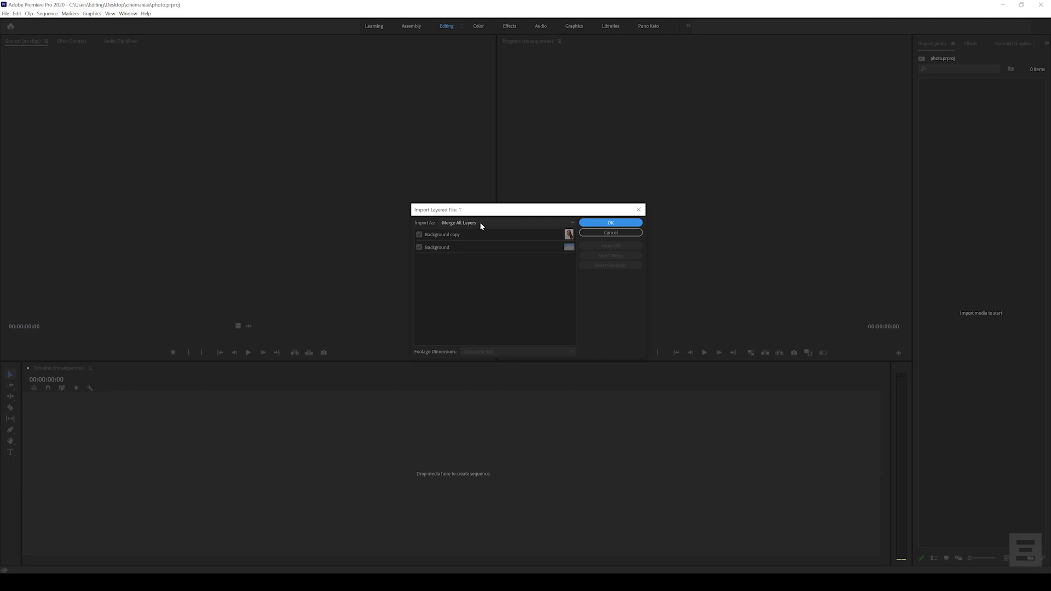
pyautogui.click(481, 225)
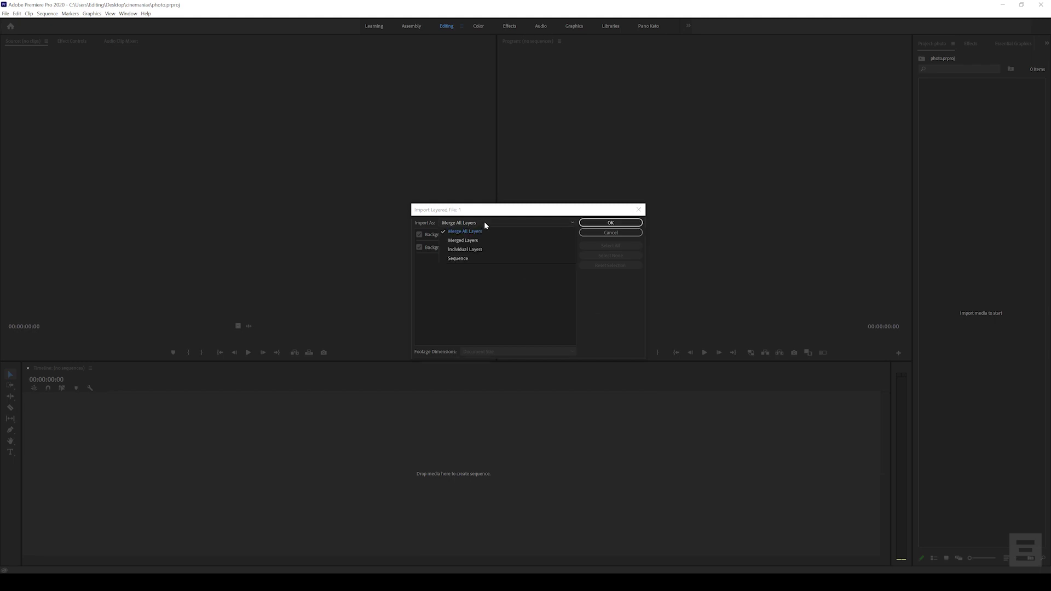
pyautogui.click(468, 260)
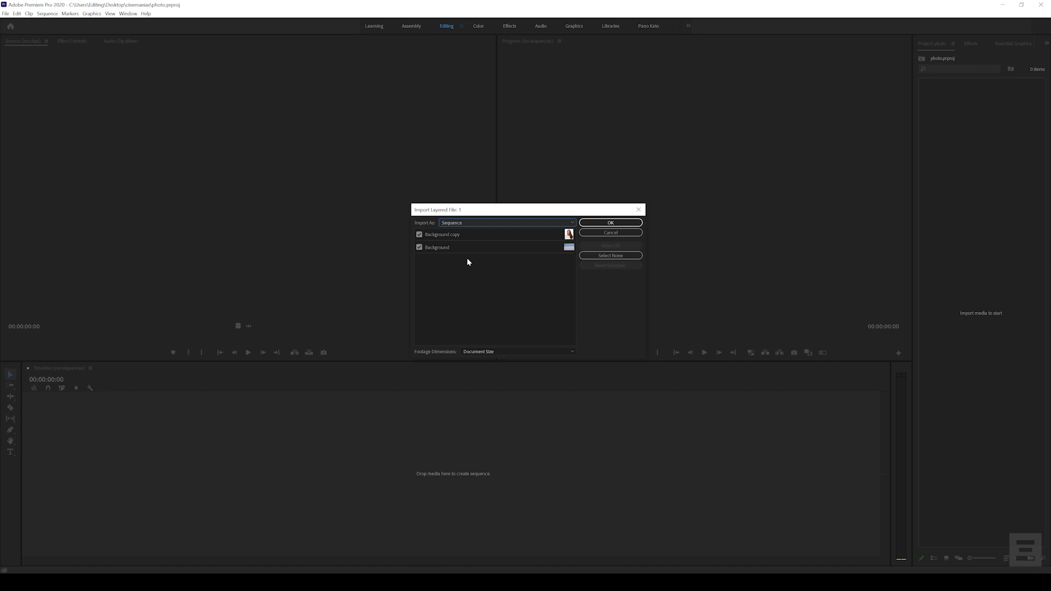
pyautogui.click(608, 223)
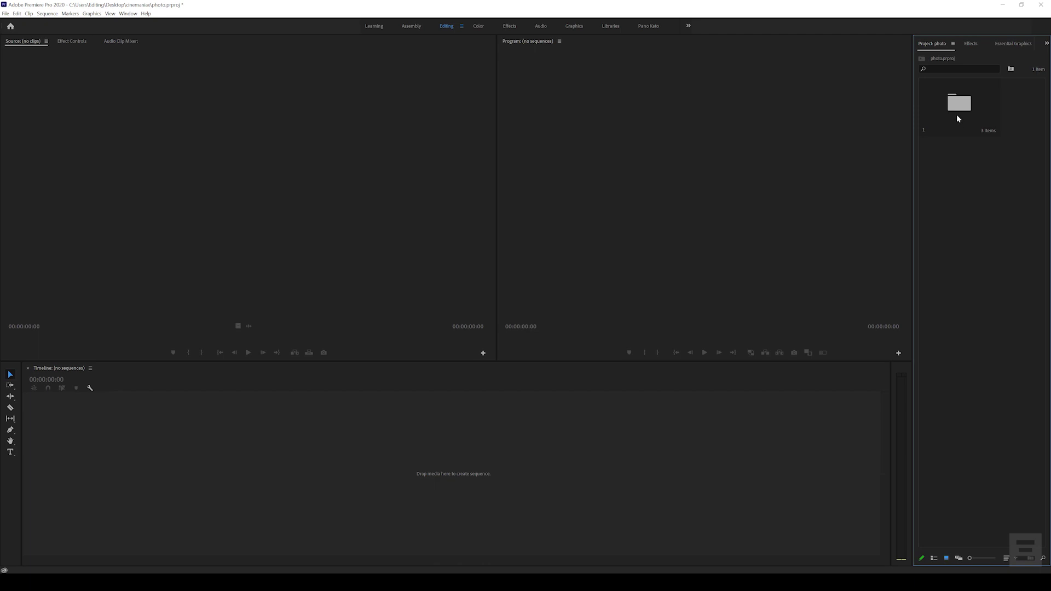
# Open bin 1 with its three images and choose New Item > Sequence from its context menu.
pyautogui.doubleClick(957, 114)
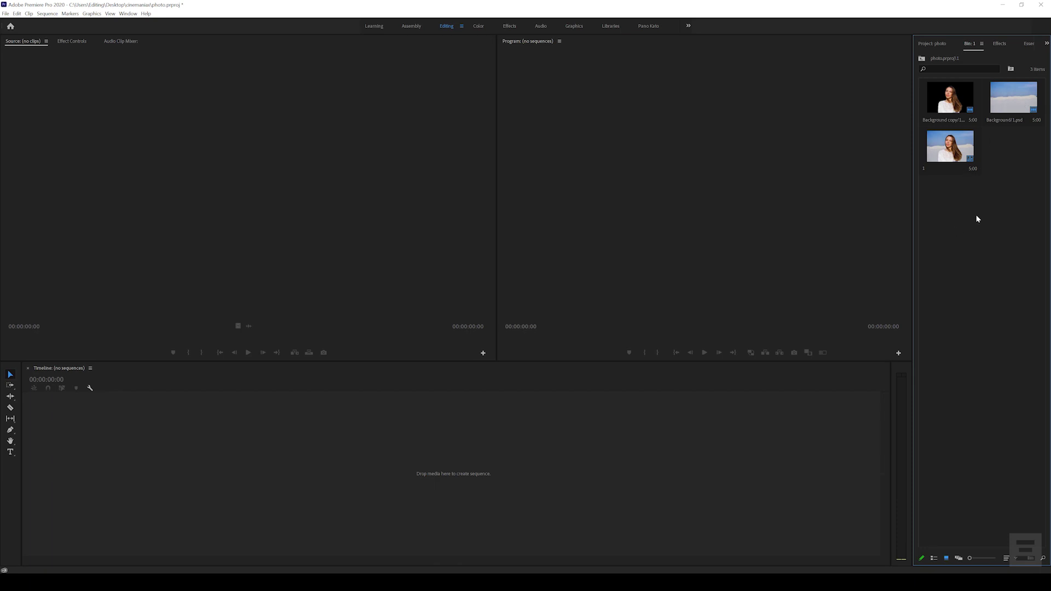
pyautogui.rightClick(926, 281)
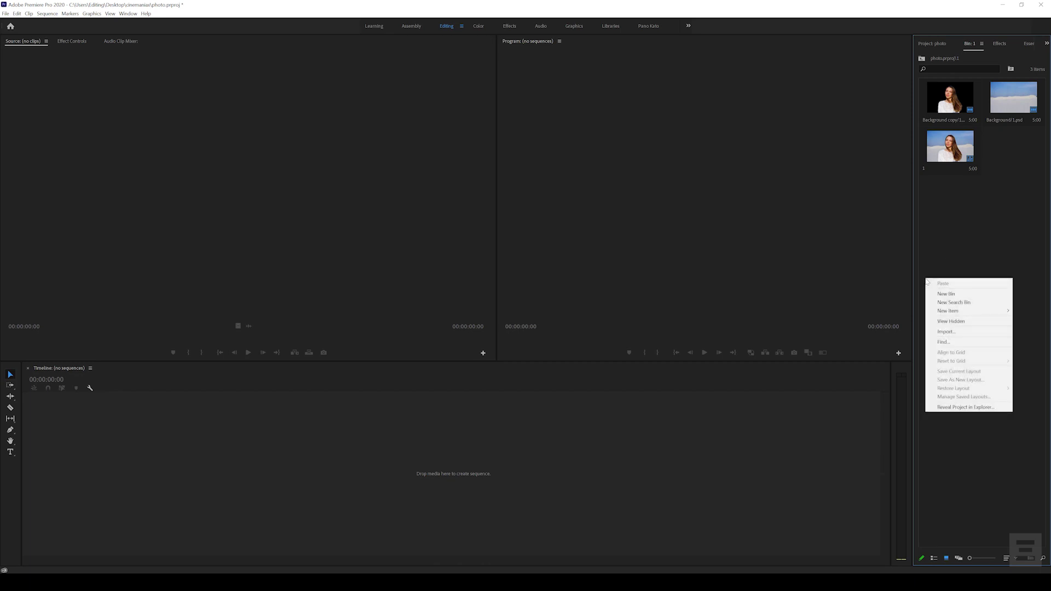
pyautogui.rightClick(962, 234)
pyautogui.moveTo(985, 266)
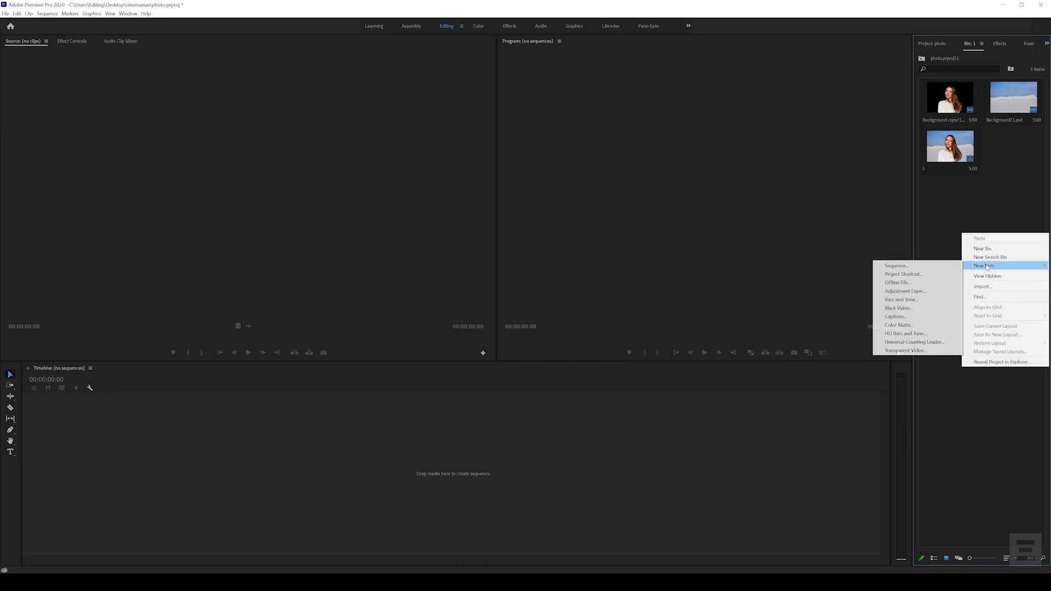
pyautogui.click(932, 265)
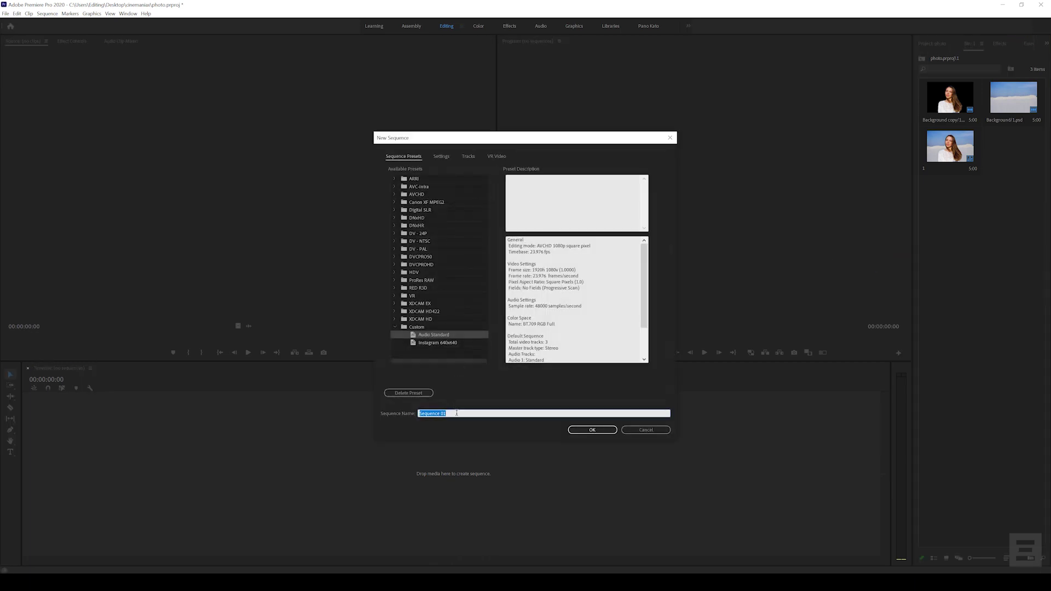
# Name the new sequence 'photo' and confirm it.
pyautogui.write('phot')
pyautogui.press('Return')
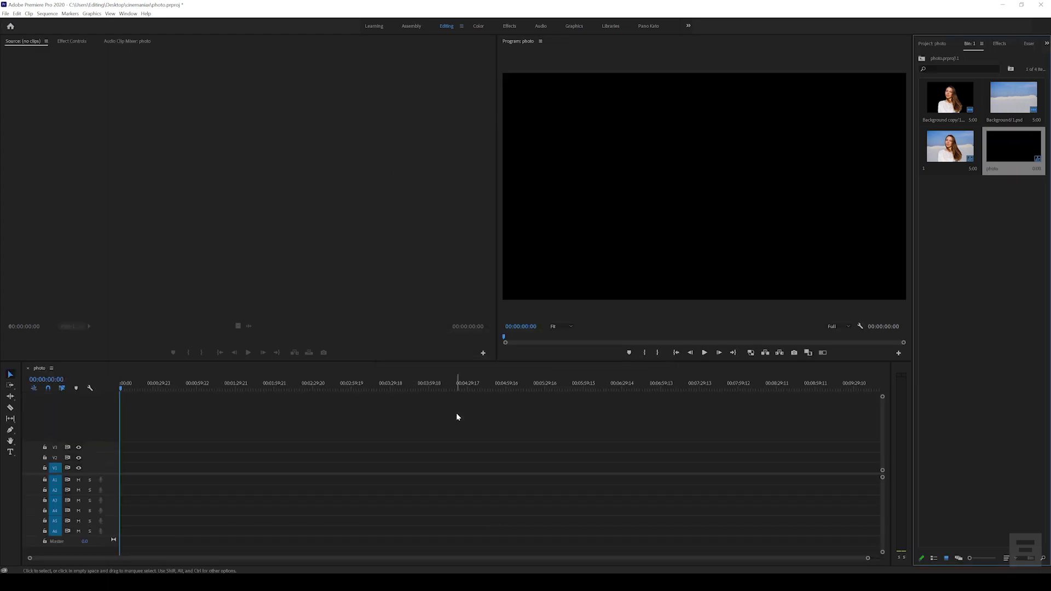
pyautogui.click(965, 128)
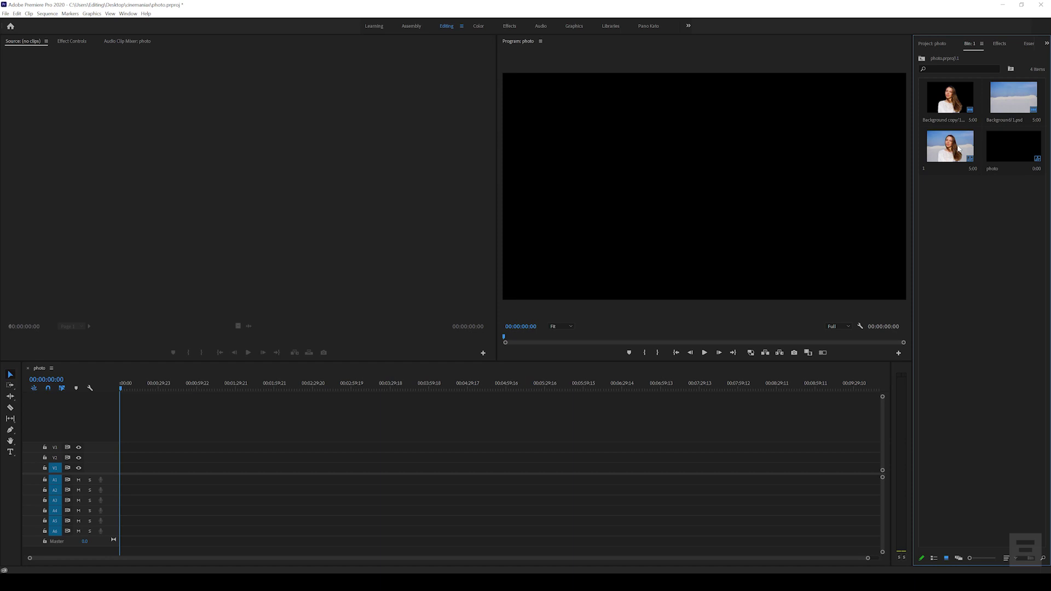
# Put Background/1.psd on V1 scaled to frame size, with Background copy/1.psd on V2 above it.
pyautogui.moveTo(954, 152); pyautogui.dragTo(981, 156)
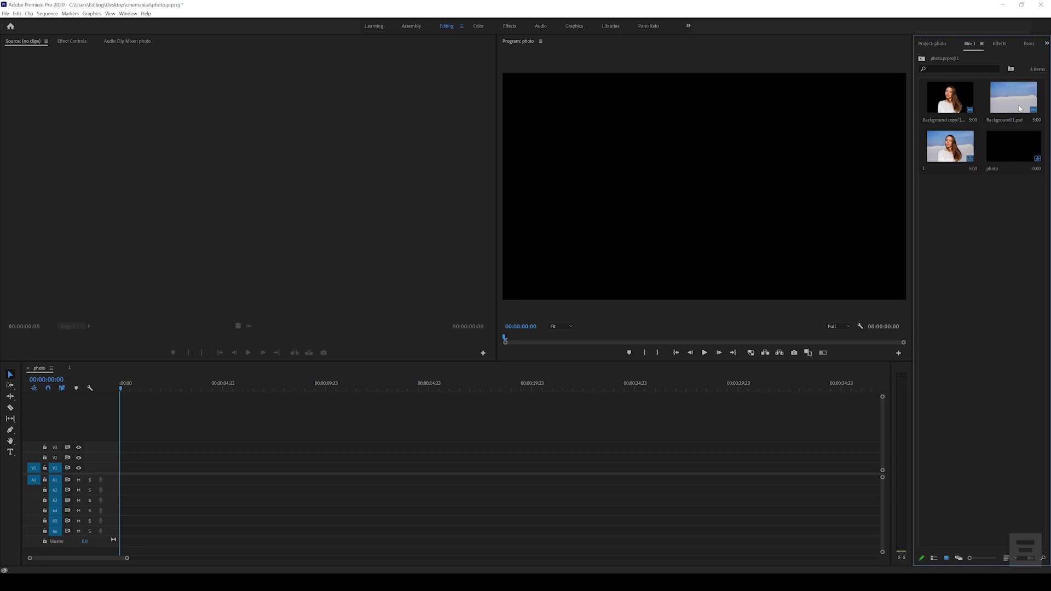
pyautogui.moveTo(1022, 104); pyautogui.dragTo(152, 473)
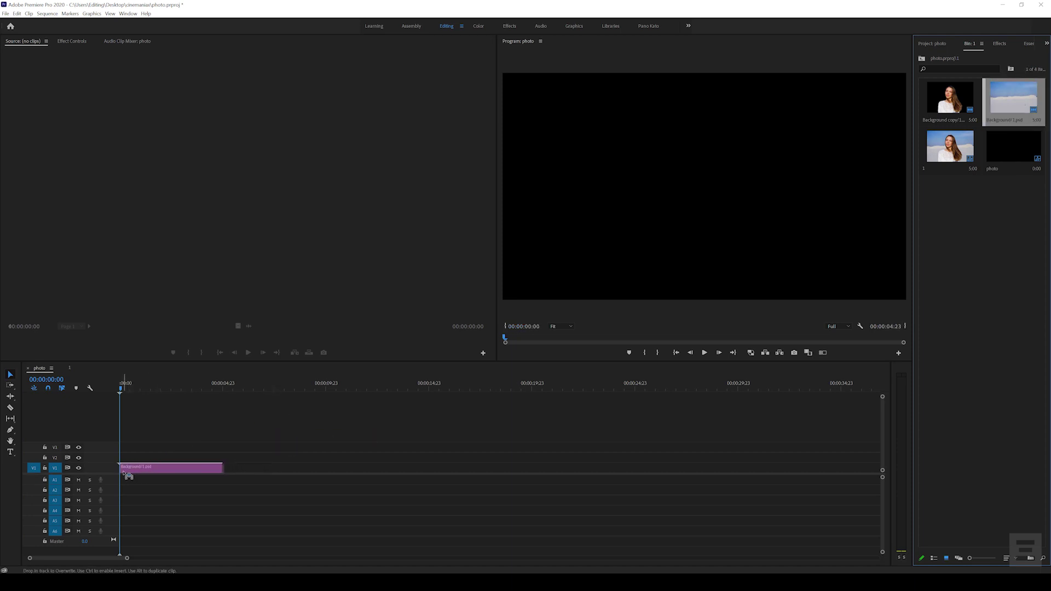
pyautogui.click(154, 472)
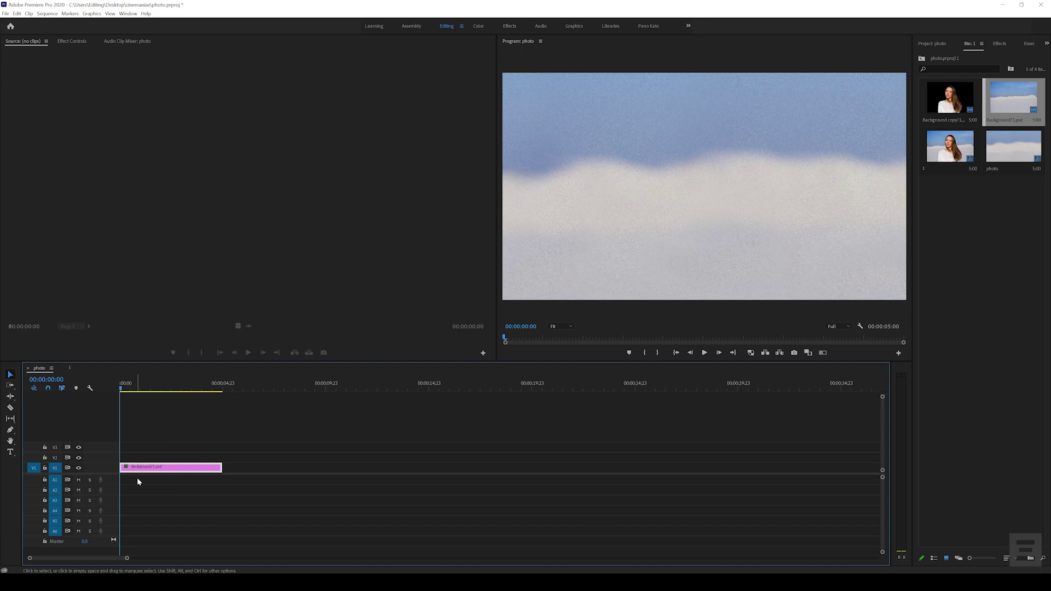
pyautogui.rightClick(153, 470)
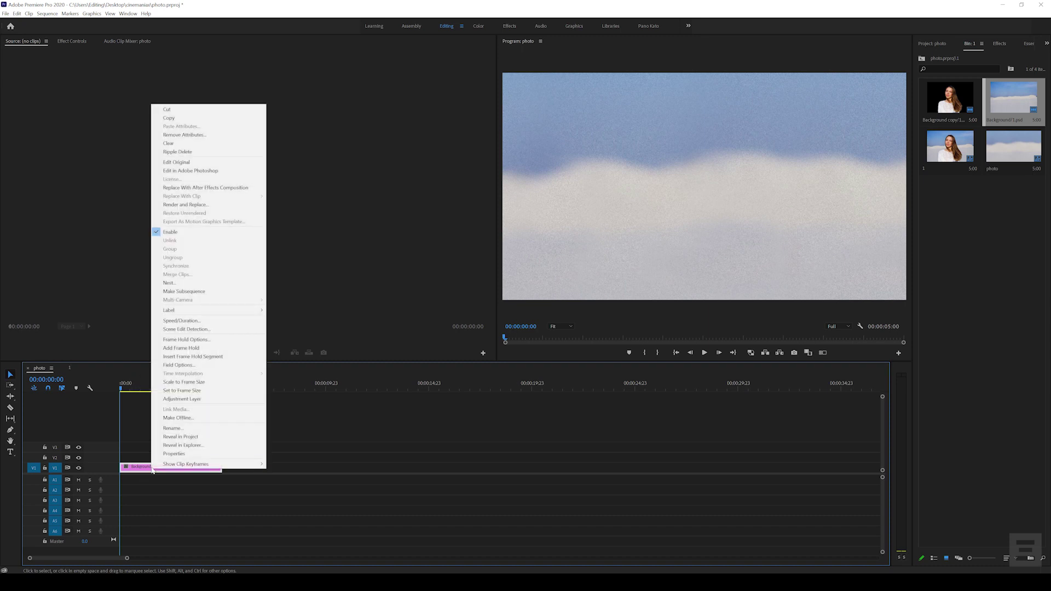
pyautogui.click(201, 382)
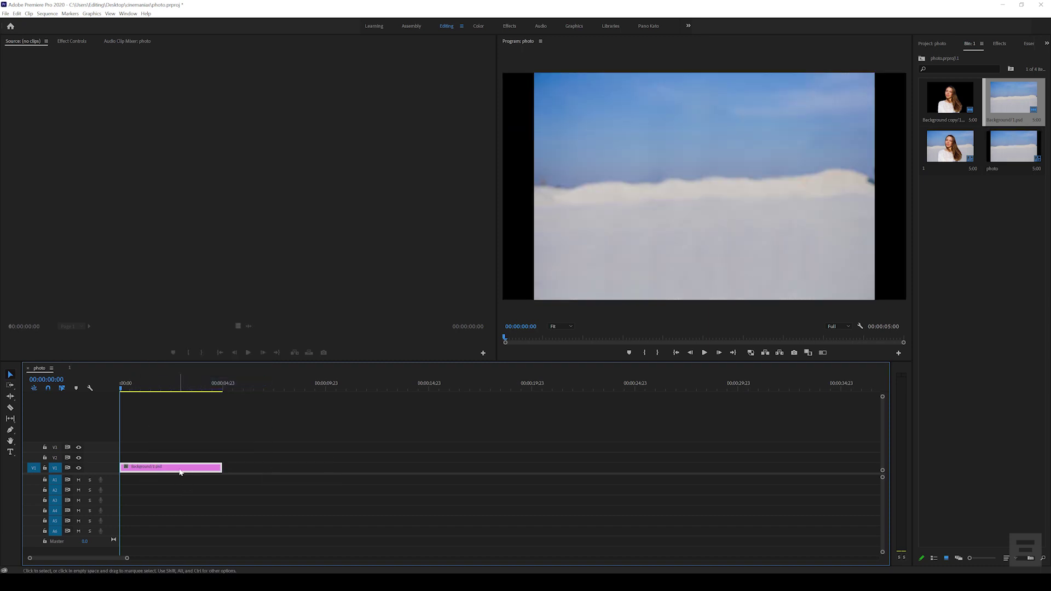
pyautogui.moveTo(949, 98); pyautogui.dragTo(120, 462)
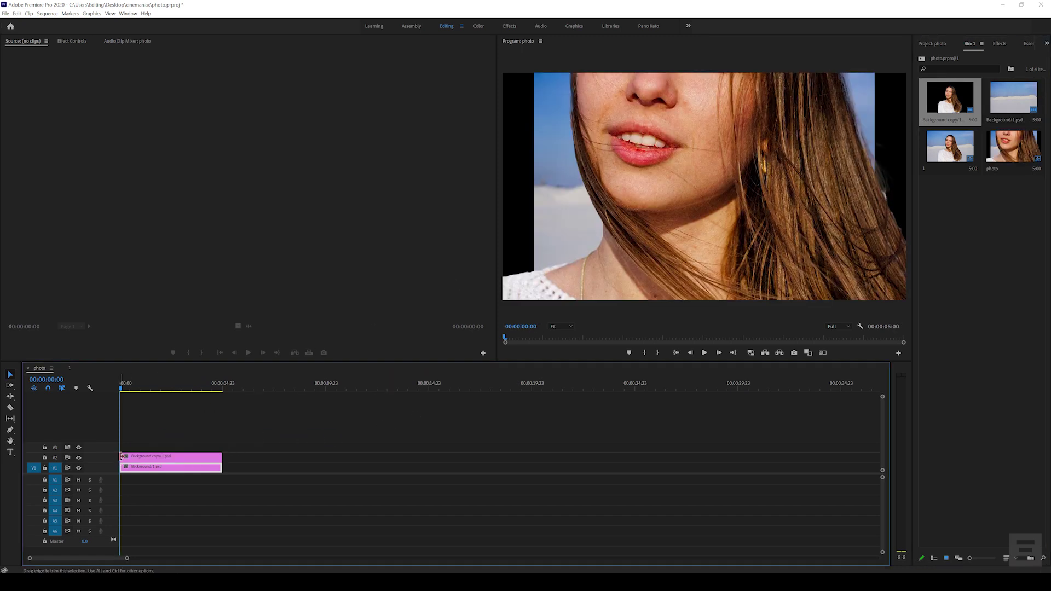
# Scale the V2 portrait clip to frame size and raise the background clip's Scale to about 115.
pyautogui.rightClick(149, 461)
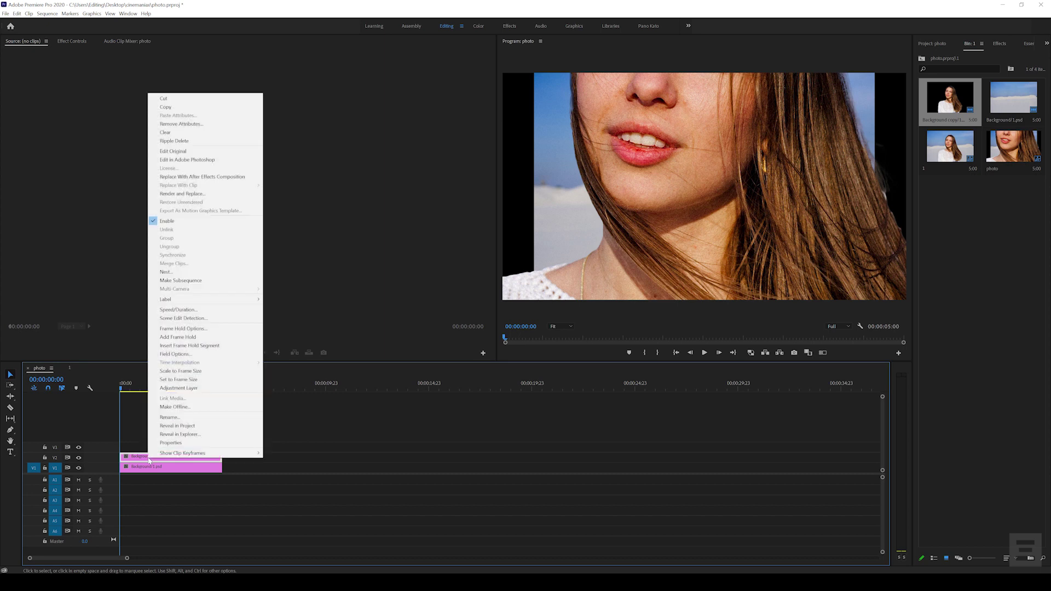
pyautogui.click(184, 371)
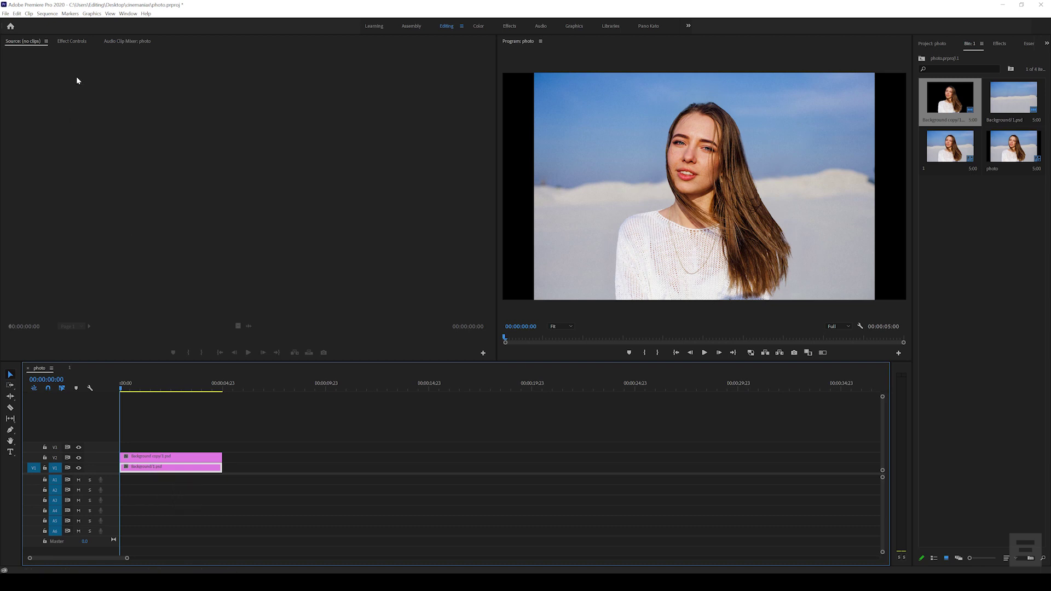
pyautogui.click(76, 42)
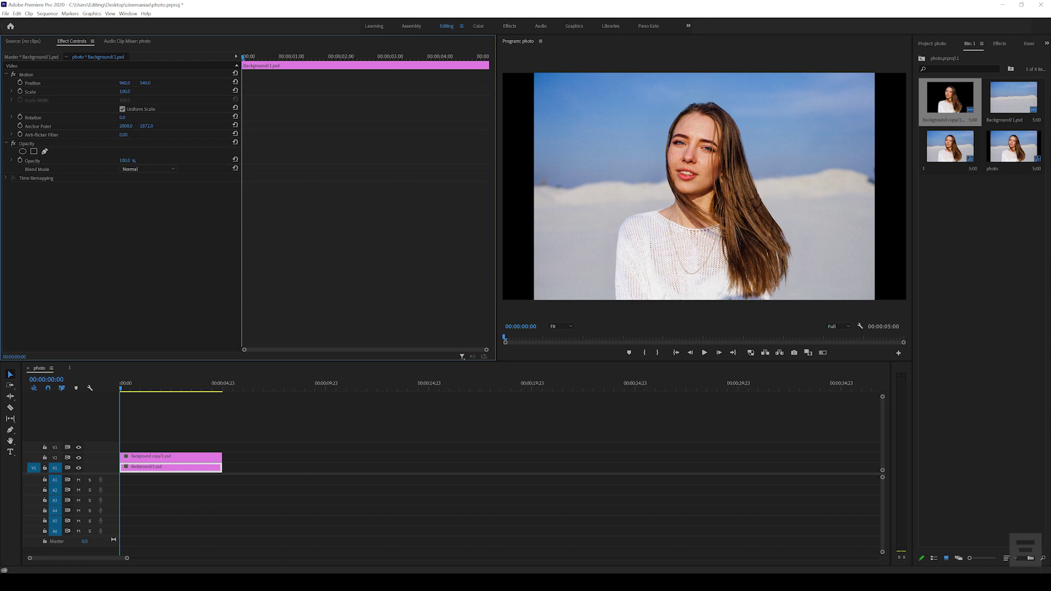
pyautogui.moveTo(124, 91); pyautogui.dragTo(128, 92)
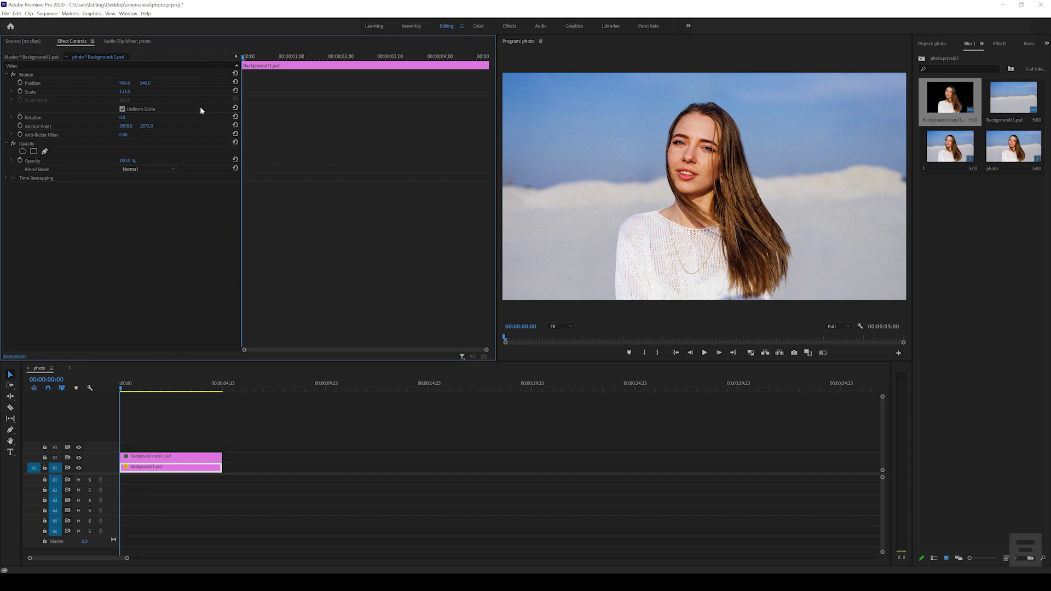
# Keyframe the background's Scale, adding a higher Scale keyframe near the clip's end.
pyautogui.click(20, 92)
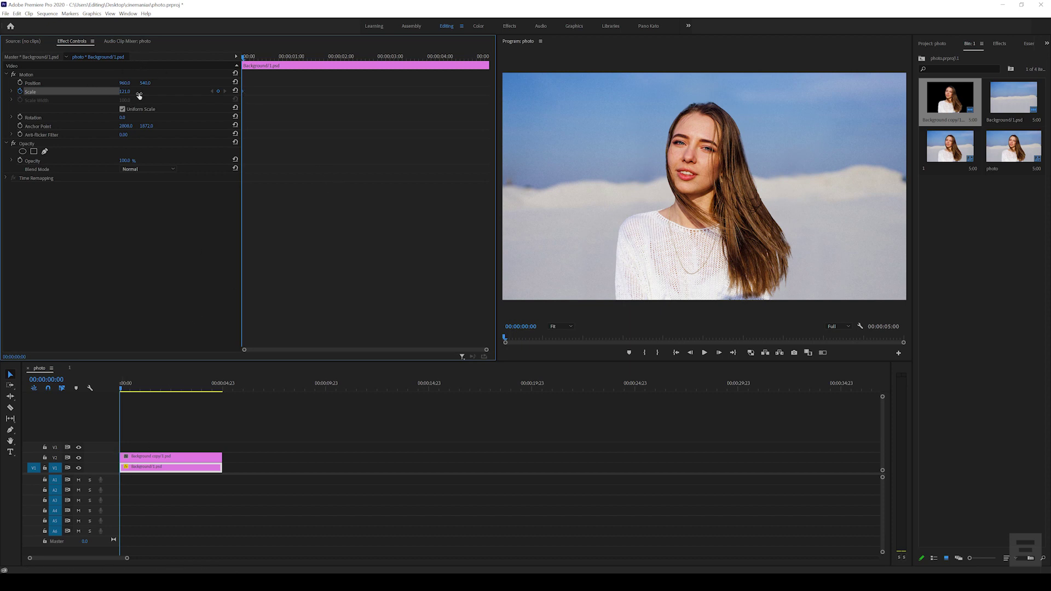
pyautogui.moveTo(464, 70); pyautogui.dragTo(488, 72)
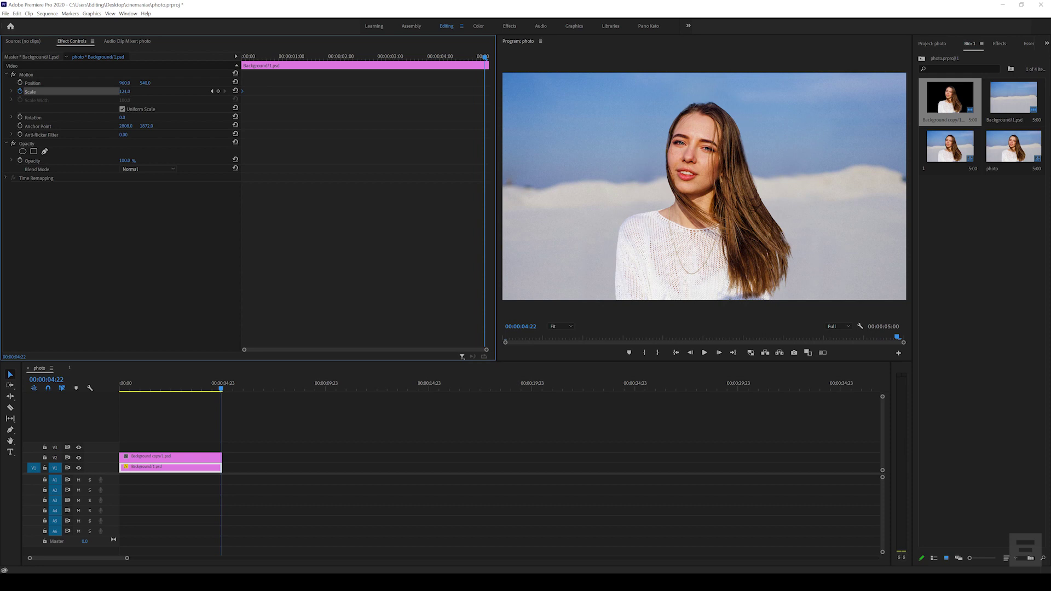
pyautogui.moveTo(125, 91); pyautogui.dragTo(130, 91)
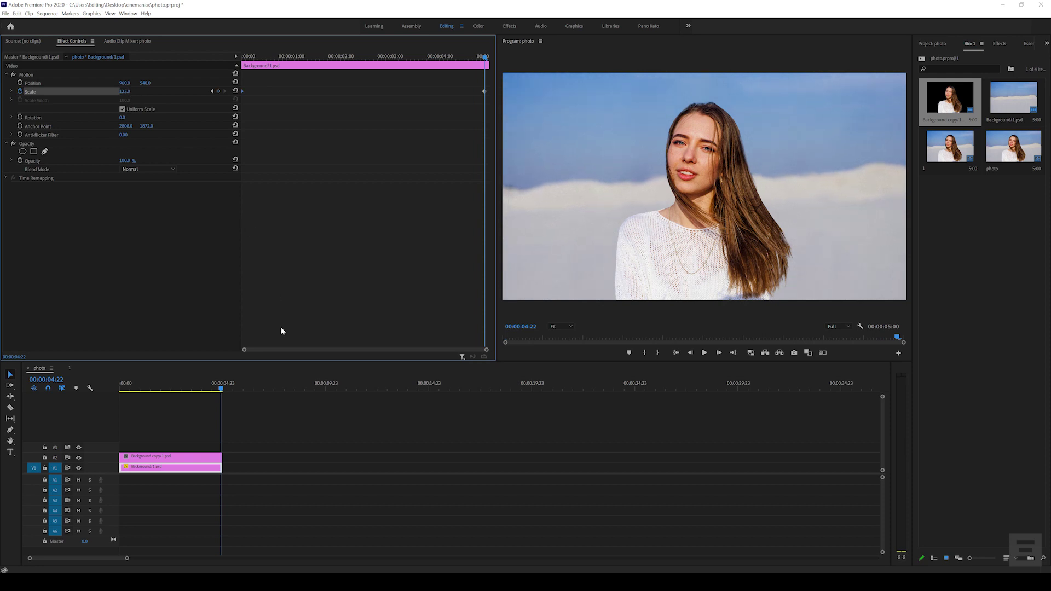
pyautogui.click(132, 468)
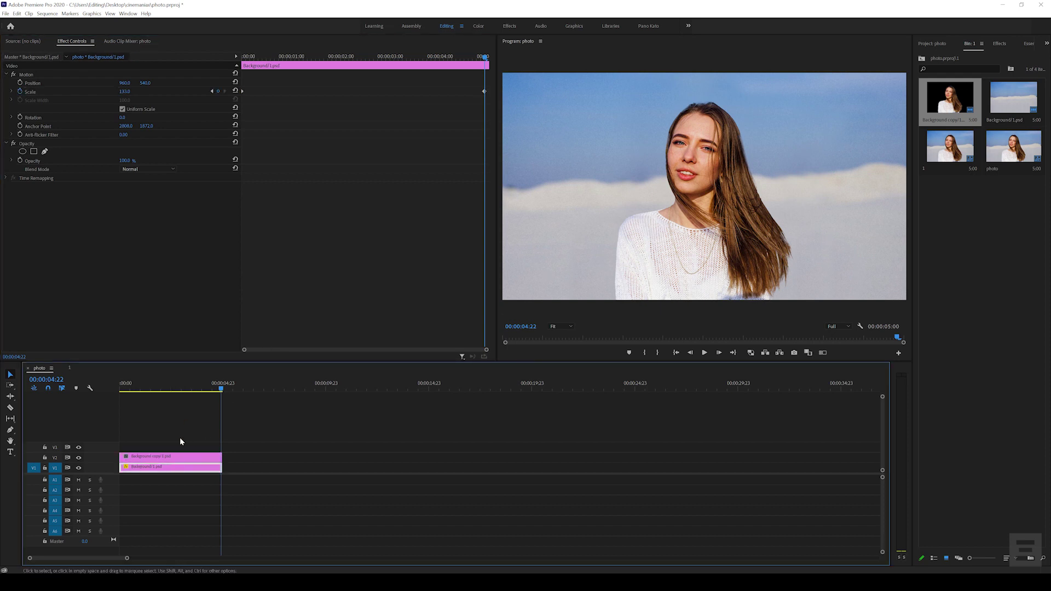
pyautogui.click(161, 460)
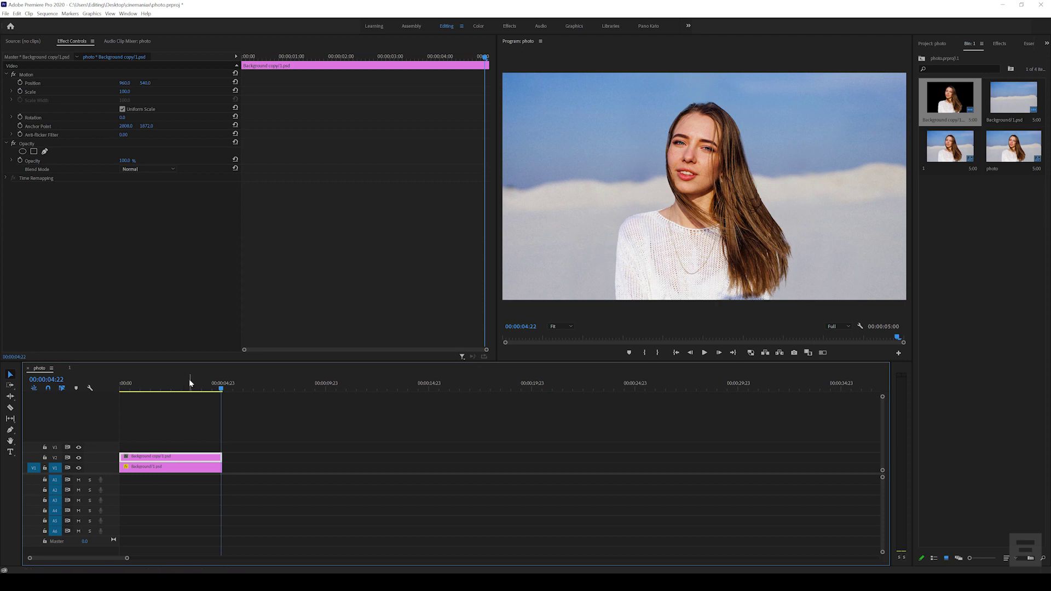
# Keyframe the portrait's Scale from 122 at the clip start to 111 at the end, then preview it.
pyautogui.click(155, 385)
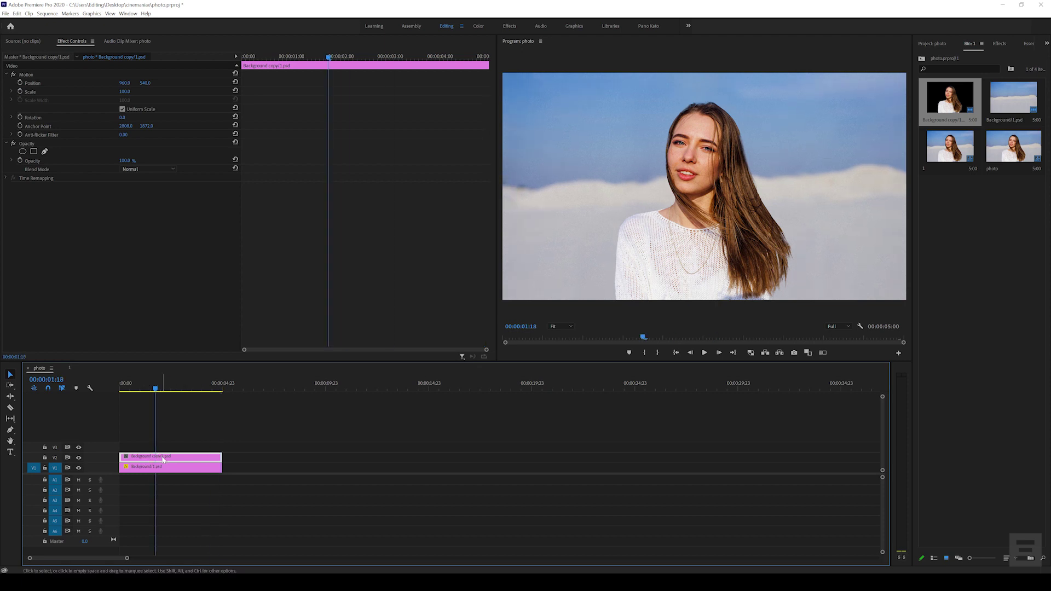
pyautogui.click(20, 92)
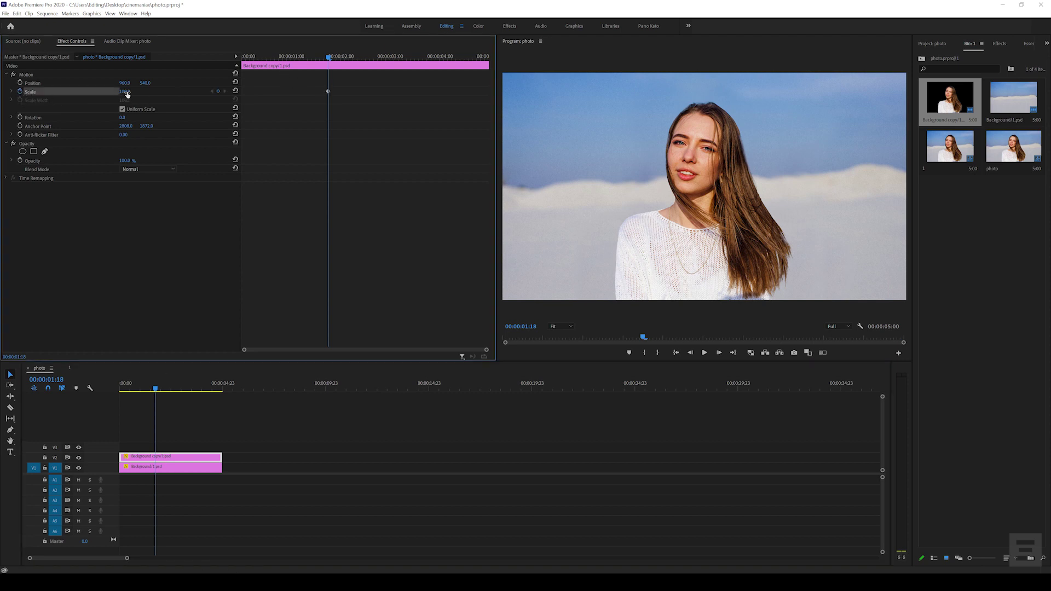
pyautogui.moveTo(124, 91); pyautogui.dragTo(136, 92)
pyautogui.moveTo(328, 91); pyautogui.dragTo(243, 95)
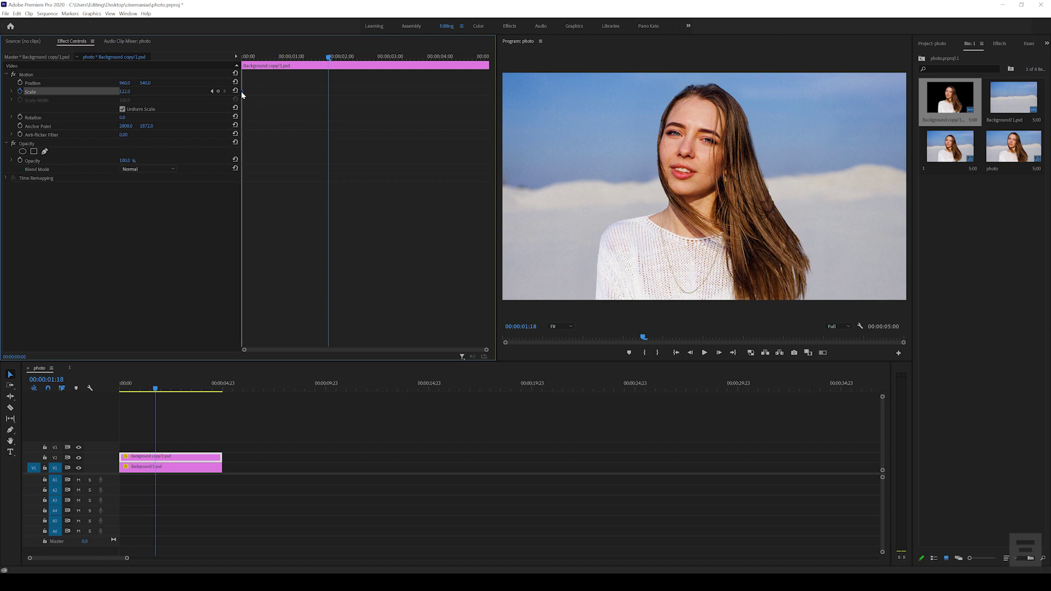
pyautogui.moveTo(329, 58); pyautogui.dragTo(487, 57)
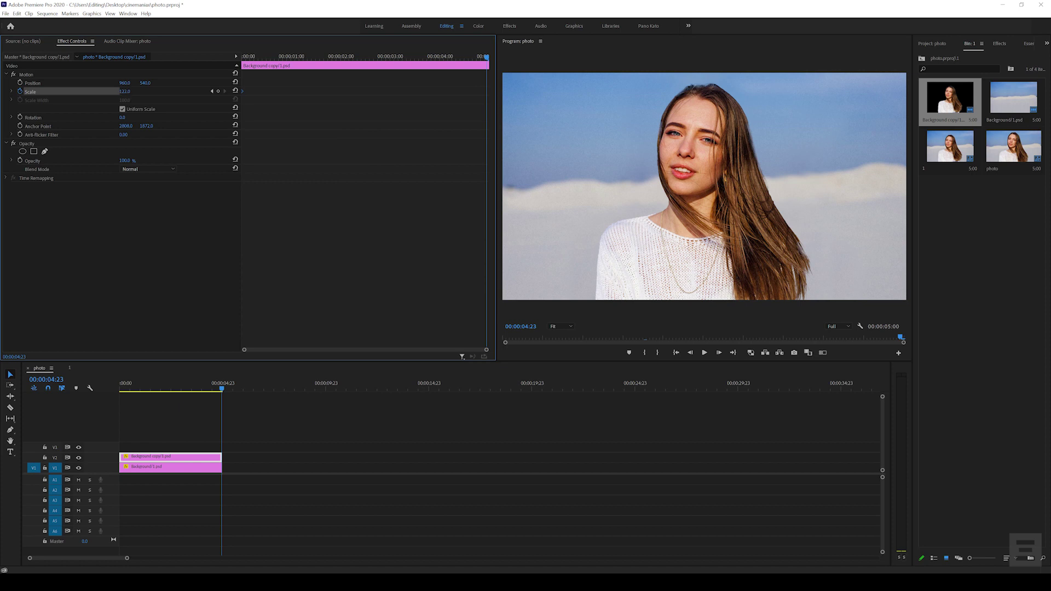
pyautogui.moveTo(125, 91); pyautogui.dragTo(109, 91)
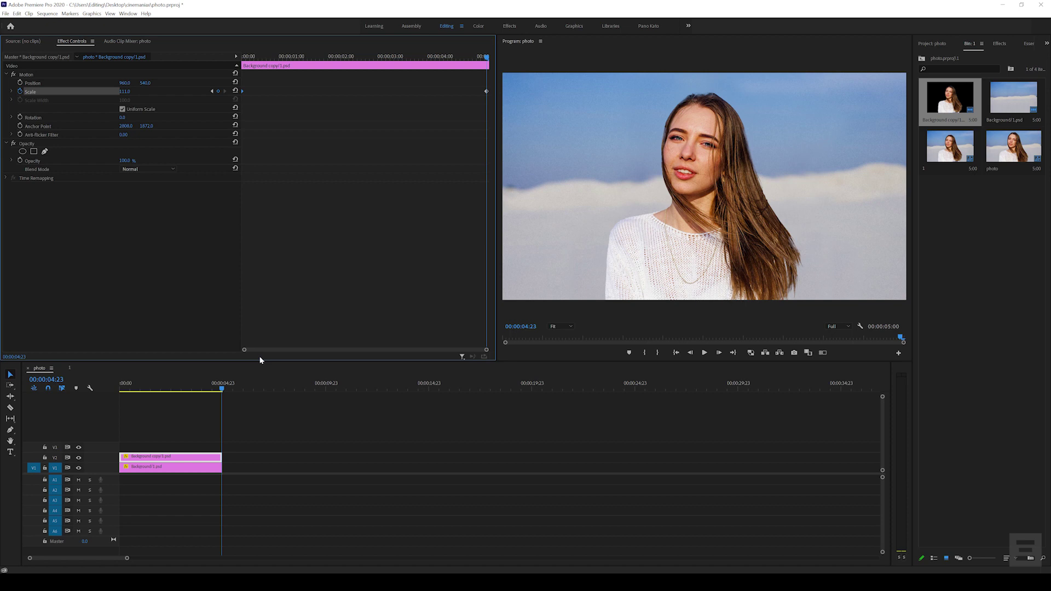
pyautogui.press('space')
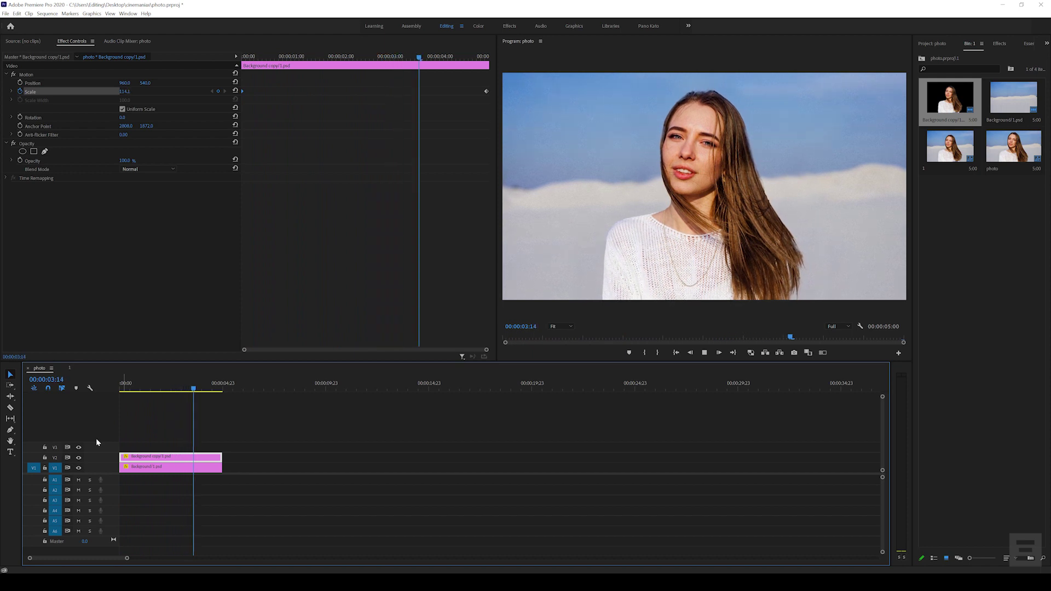
pyautogui.press('space')
pyautogui.press('Home')
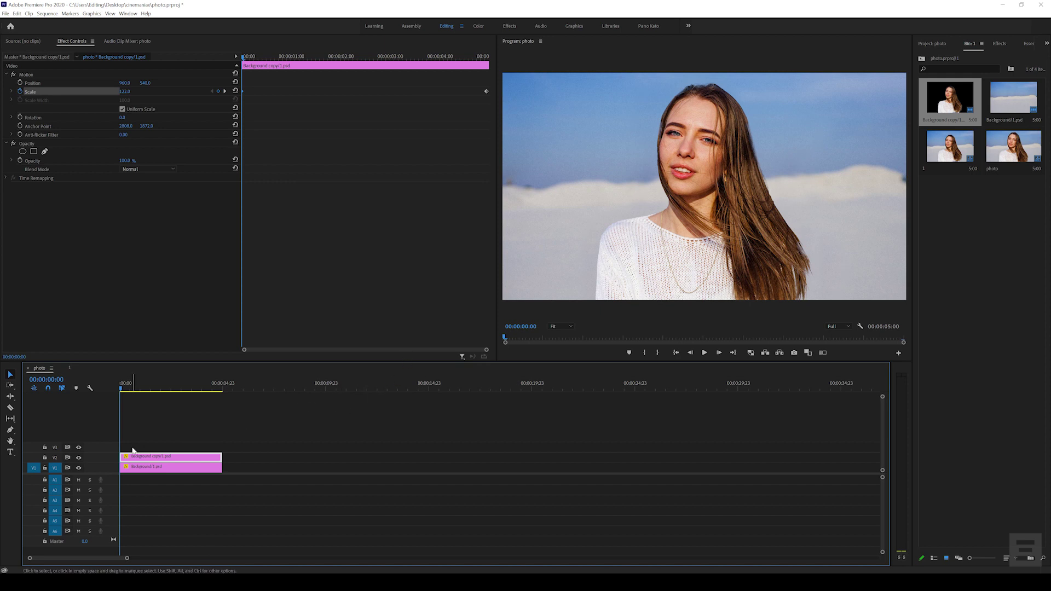
# Move the portrait copy up to V3 and drop Smoke (14).mov onto V2 beneath it.
pyautogui.press('space')
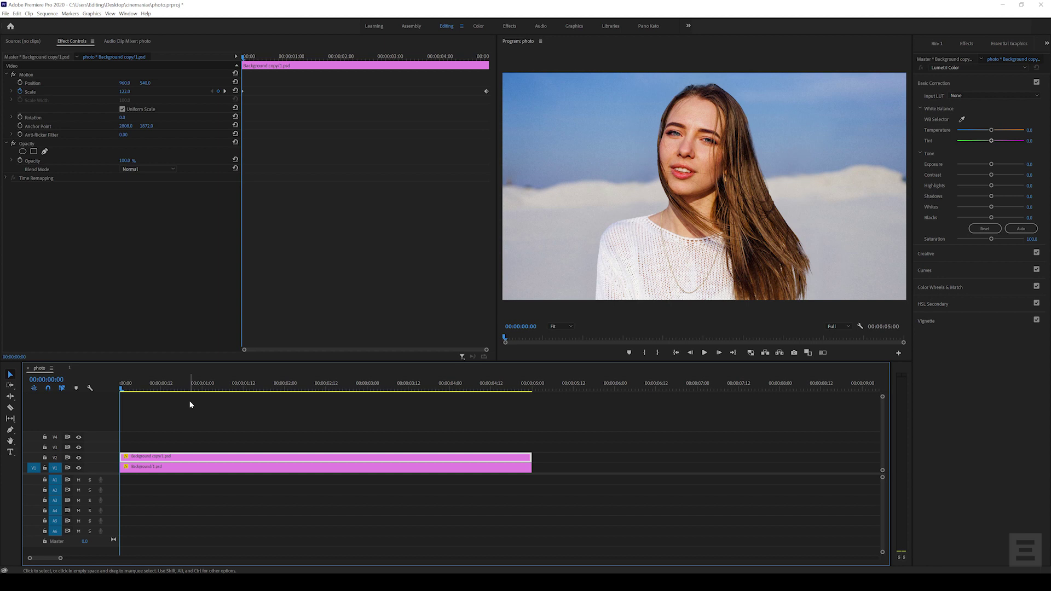
pyautogui.hotkey('shift', '1')
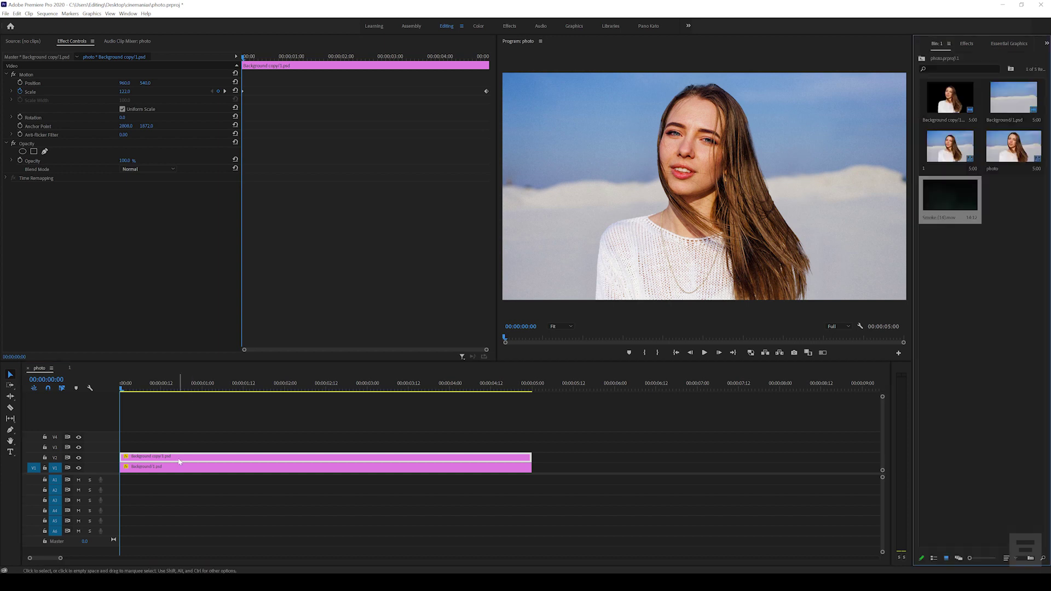
pyautogui.moveTo(177, 458); pyautogui.dragTo(176, 447)
pyautogui.moveTo(950, 200); pyautogui.dragTo(140, 457)
# Set the smoke clip's Opacity blend mode to Screen and preview from just under one second.
pyautogui.press('space')
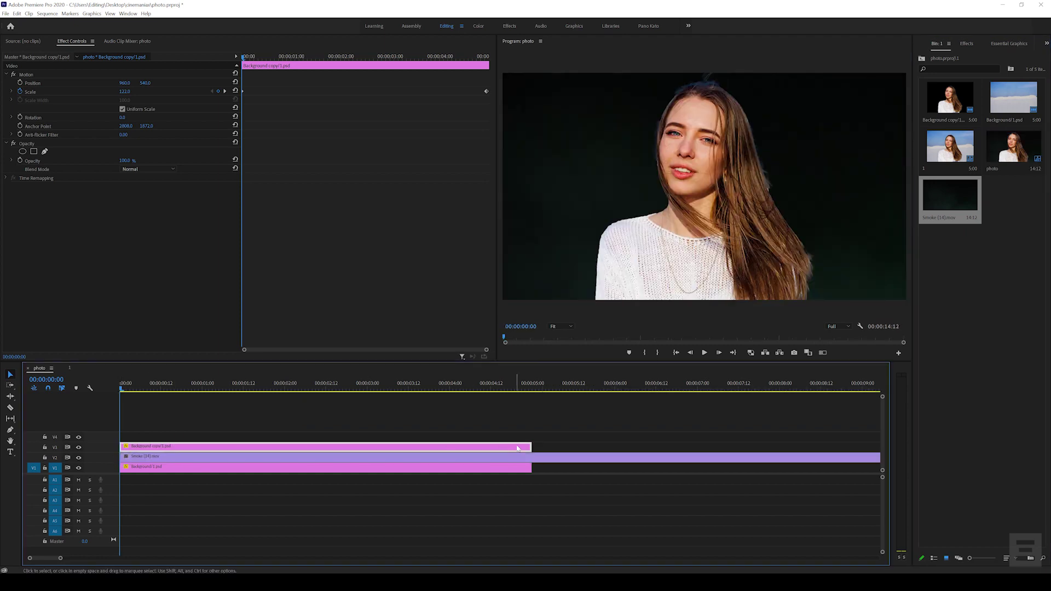
pyautogui.click(192, 457)
pyautogui.click(151, 170)
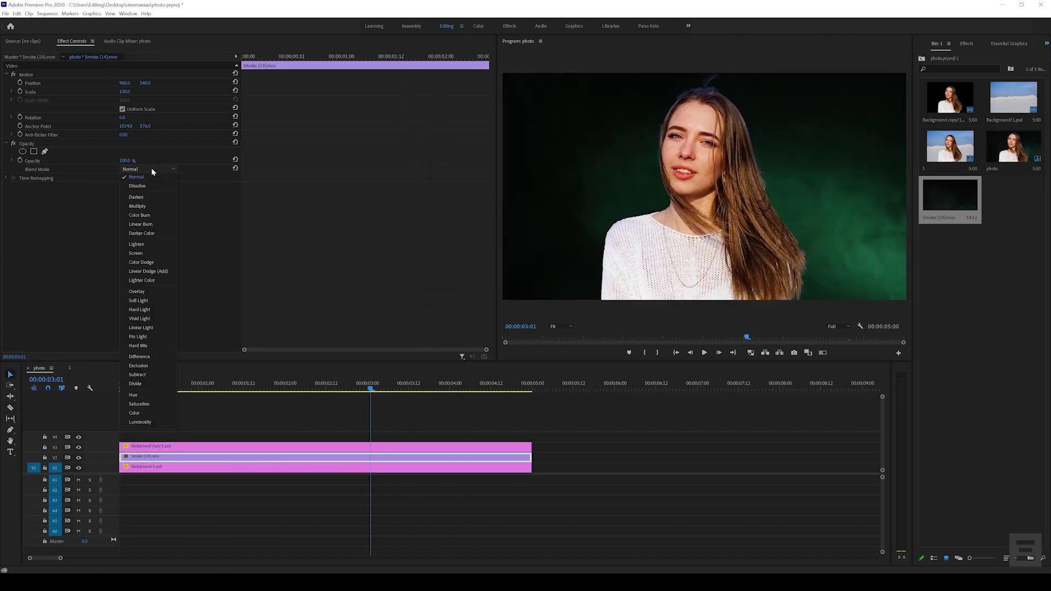
pyautogui.click(144, 255)
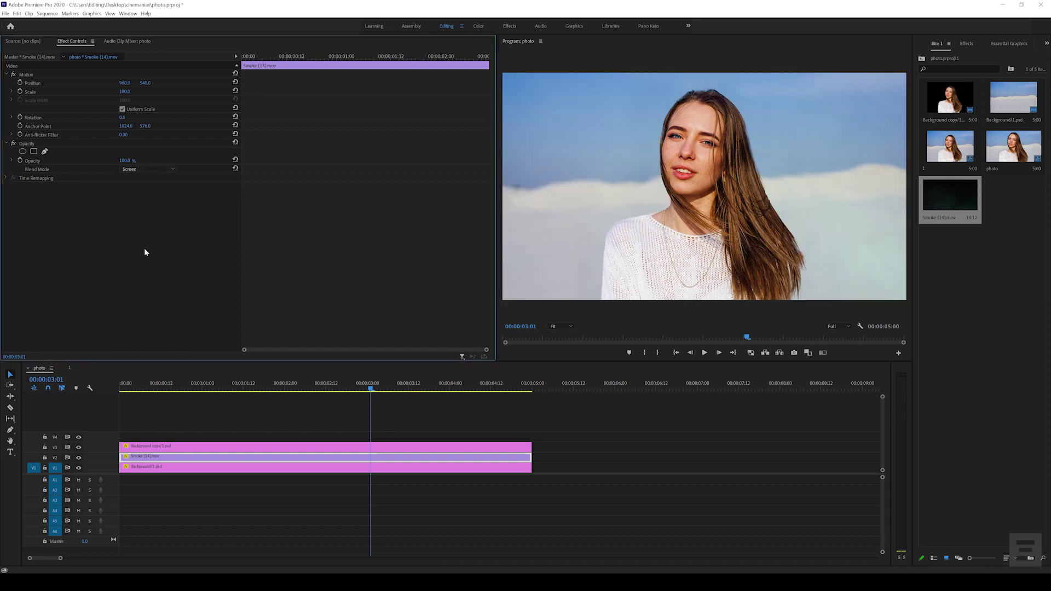
pyautogui.click(192, 381)
pyautogui.press('space')
pyautogui.press('space')
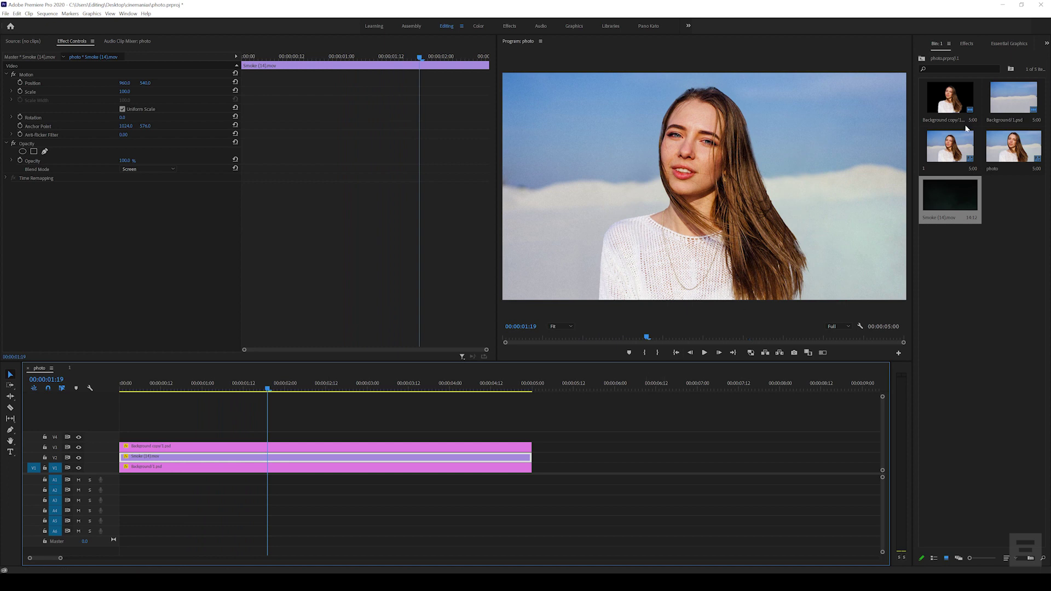
# Desaturate the smoke clip with Lumetri Color Saturation 0 and preview from the start.
pyautogui.click(1046, 43)
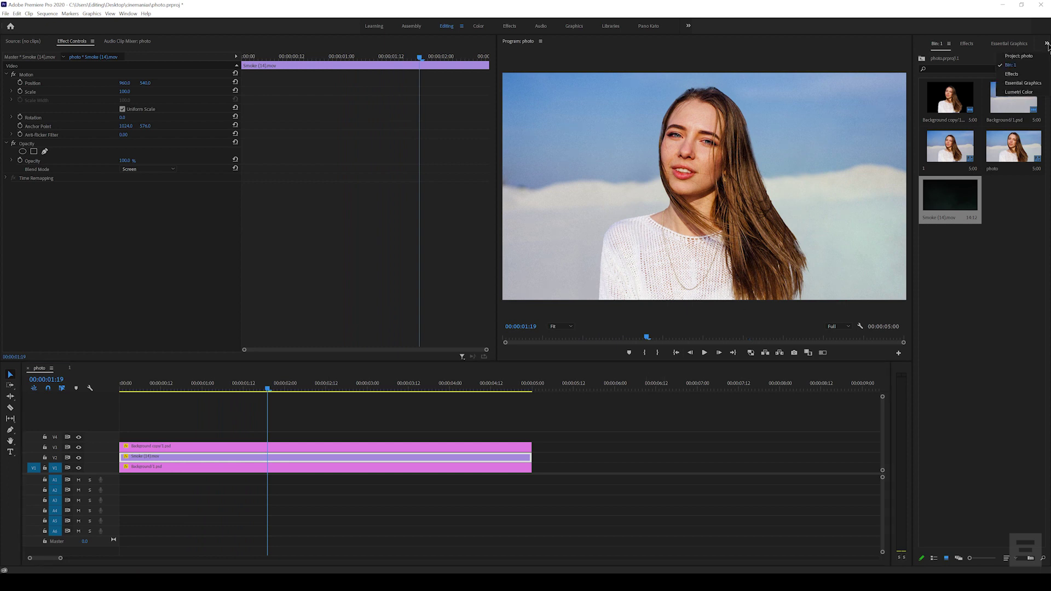
pyautogui.click(1019, 92)
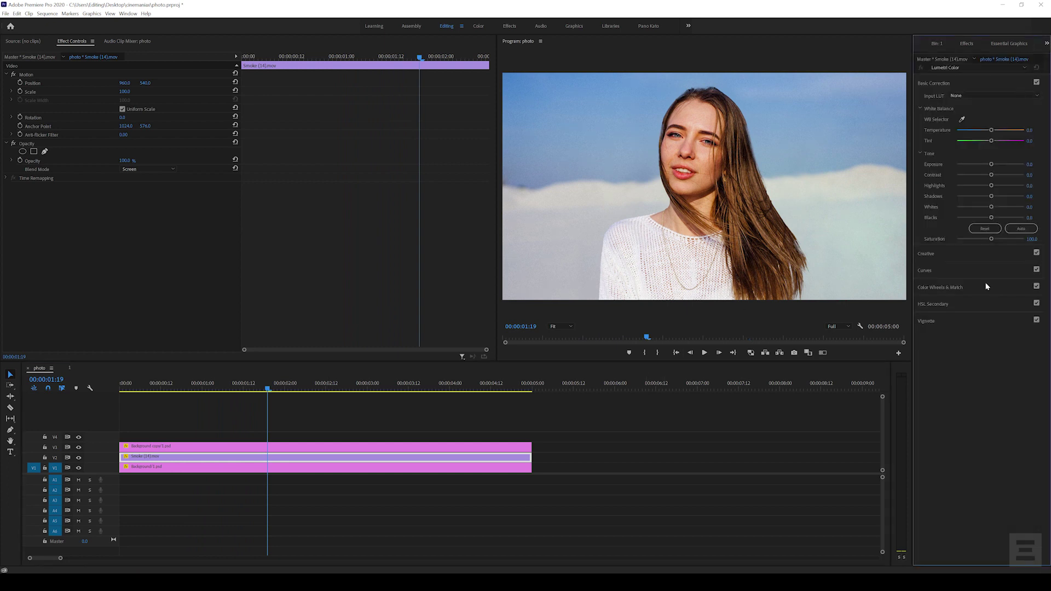
pyautogui.moveTo(952, 239); pyautogui.dragTo(894, 241)
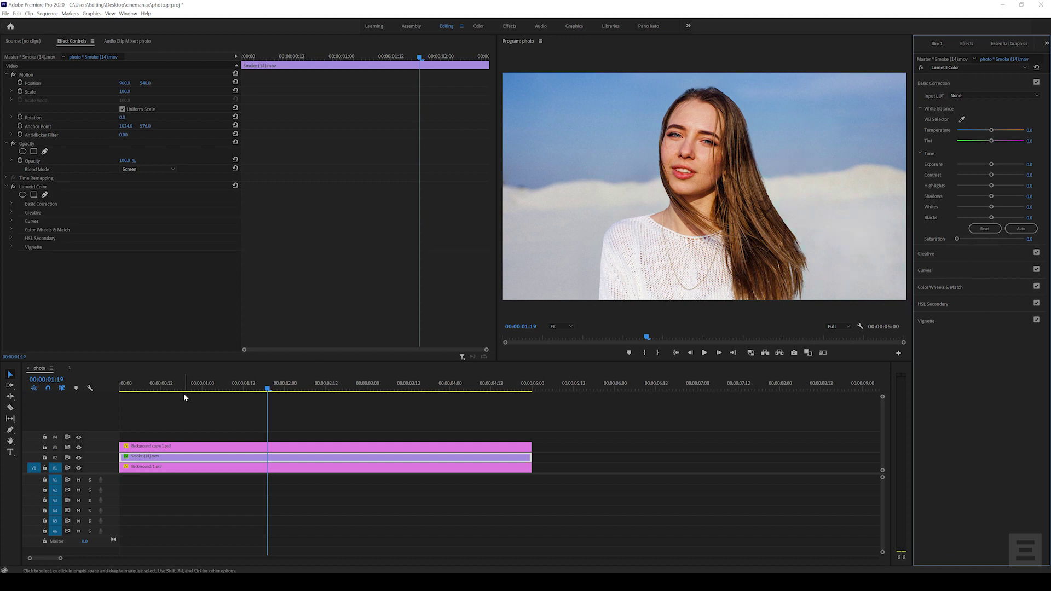
pyautogui.click(123, 388)
pyautogui.press('space')
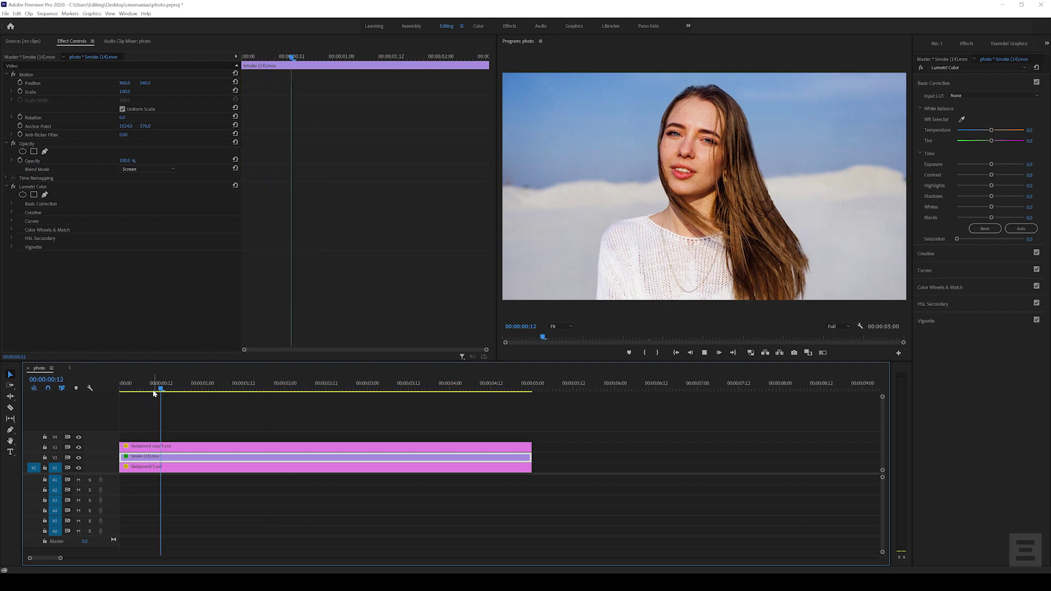
pyautogui.press('space')
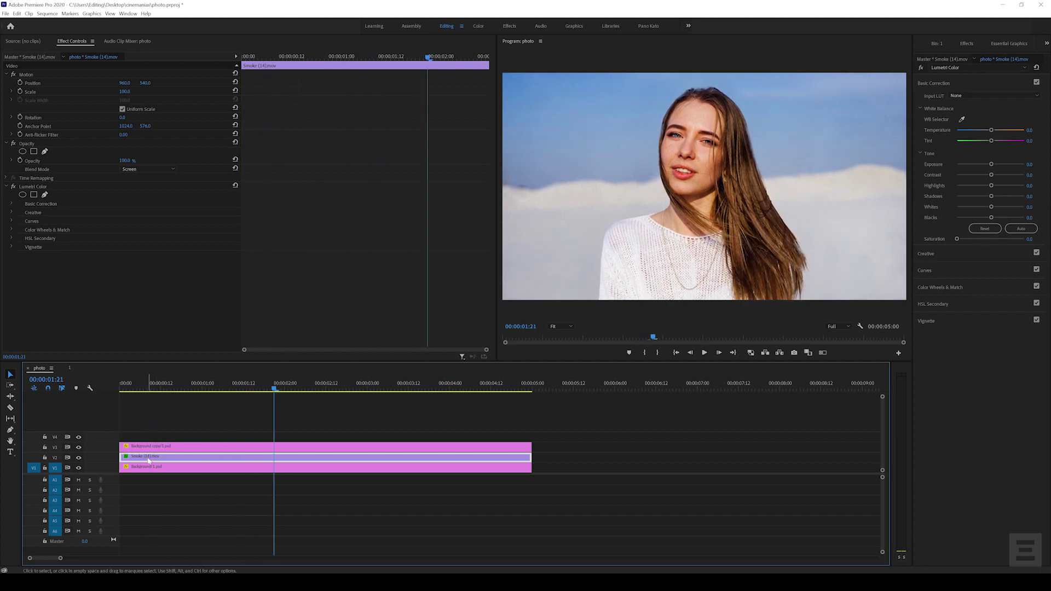
# Rotate the smoke overlay in Effect Controls and play the composite back from the beginning.
pyautogui.moveTo(123, 118); pyautogui.dragTo(176, 117)
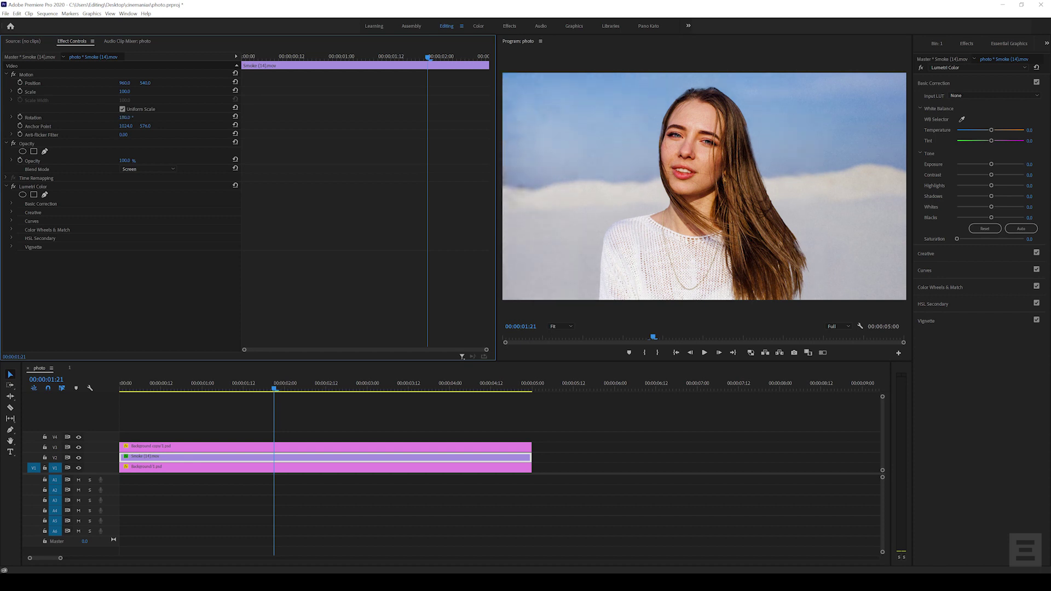
pyautogui.press('space')
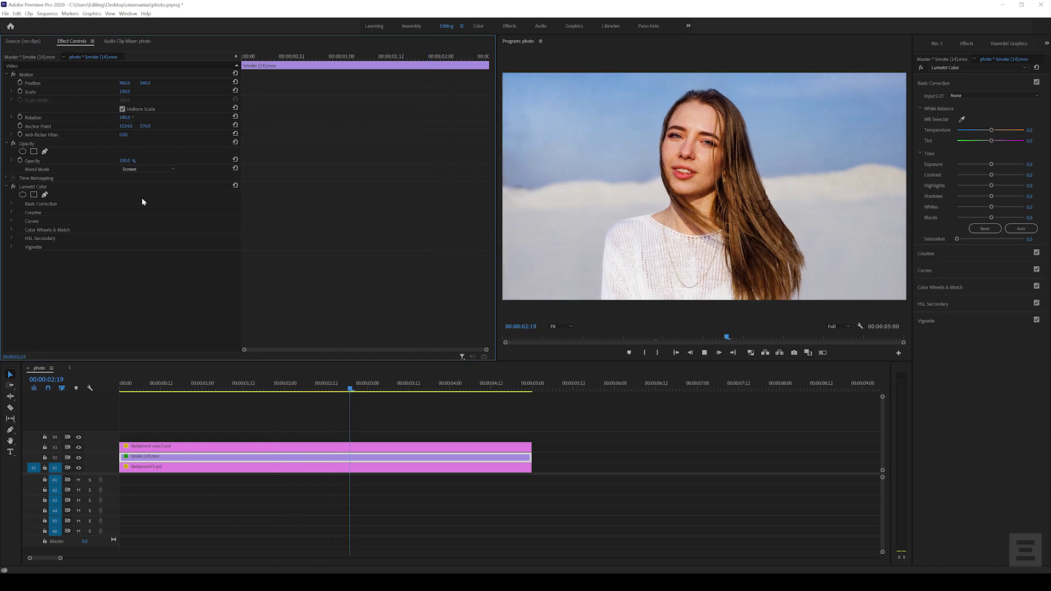
pyautogui.press('space')
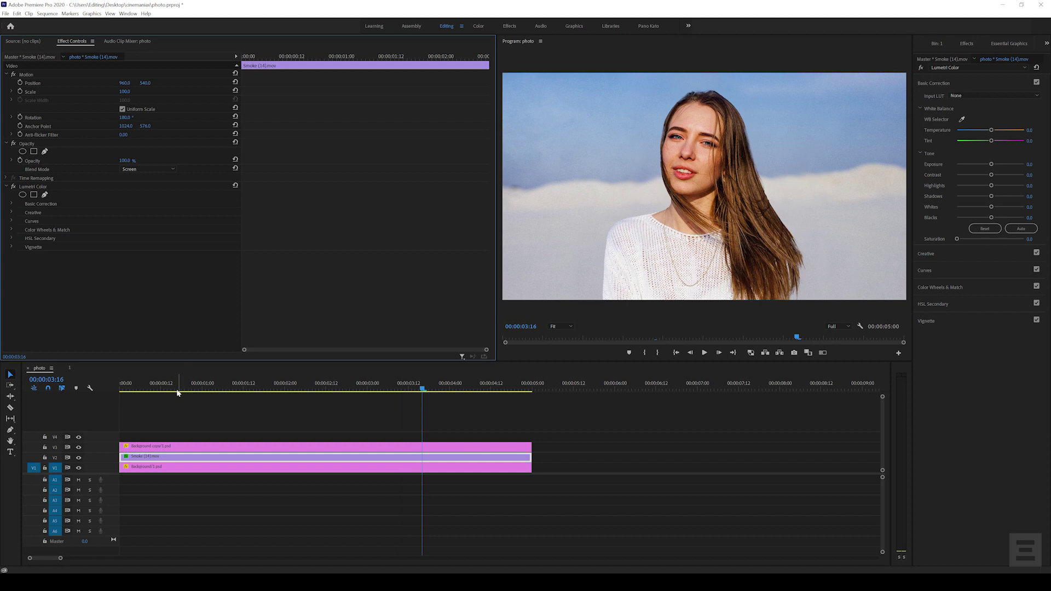
pyautogui.press('Home')
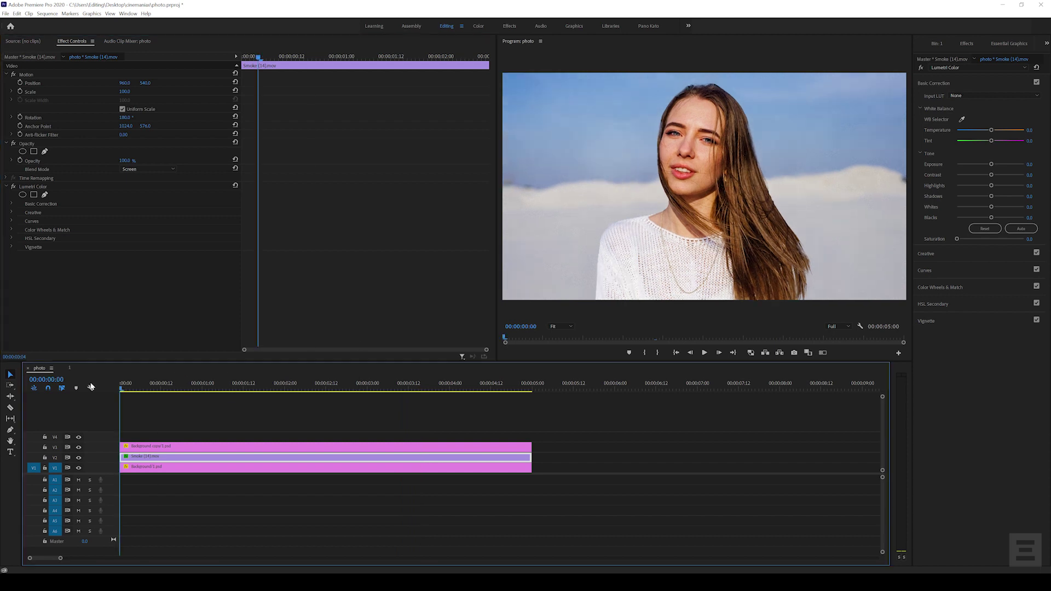
pyautogui.press('space')
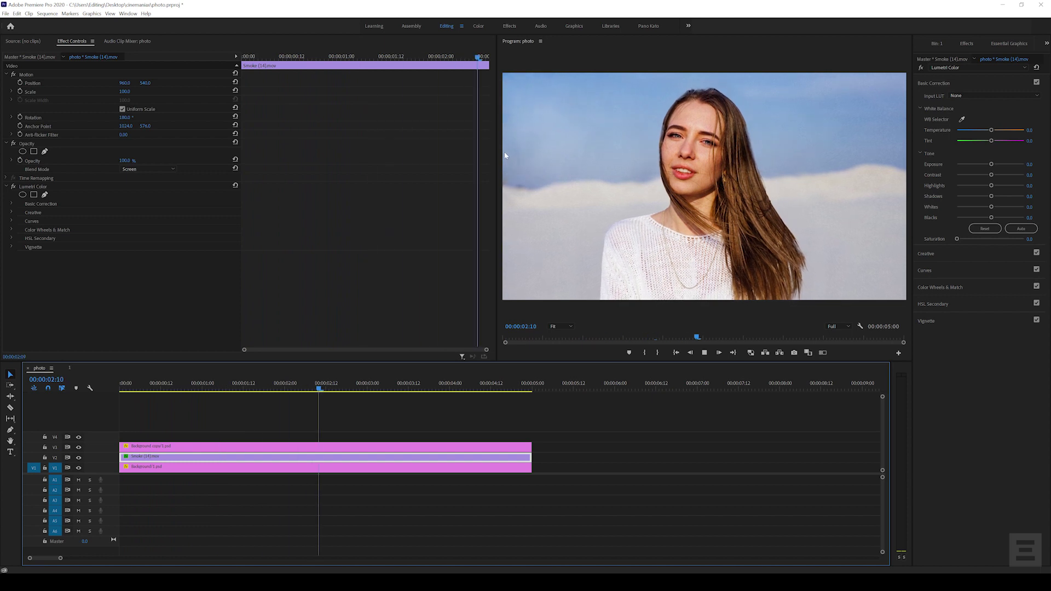
pyautogui.press('space')
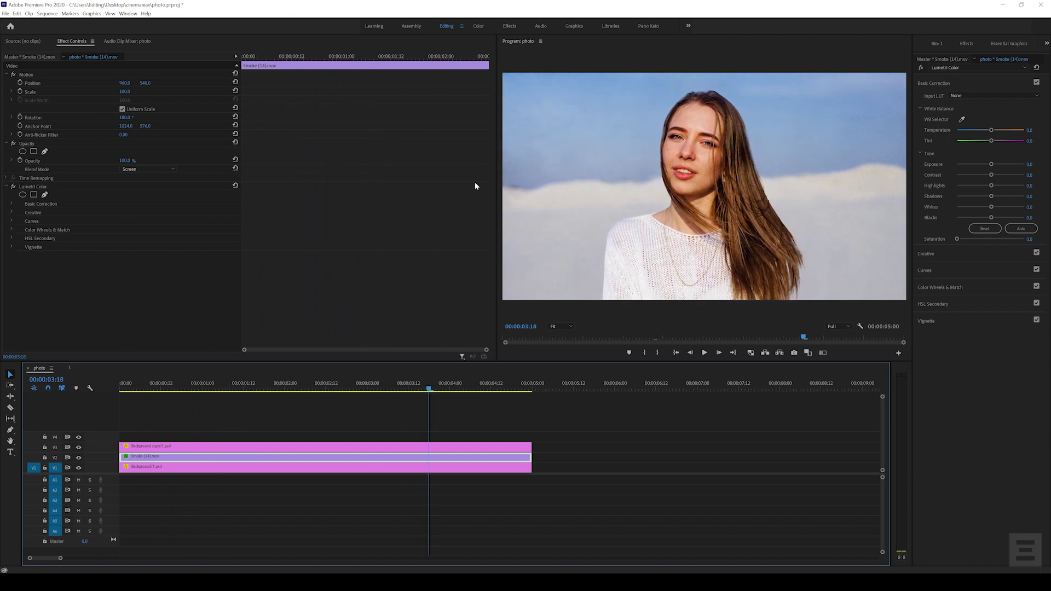
pyautogui.press('space')
pyautogui.press('space')
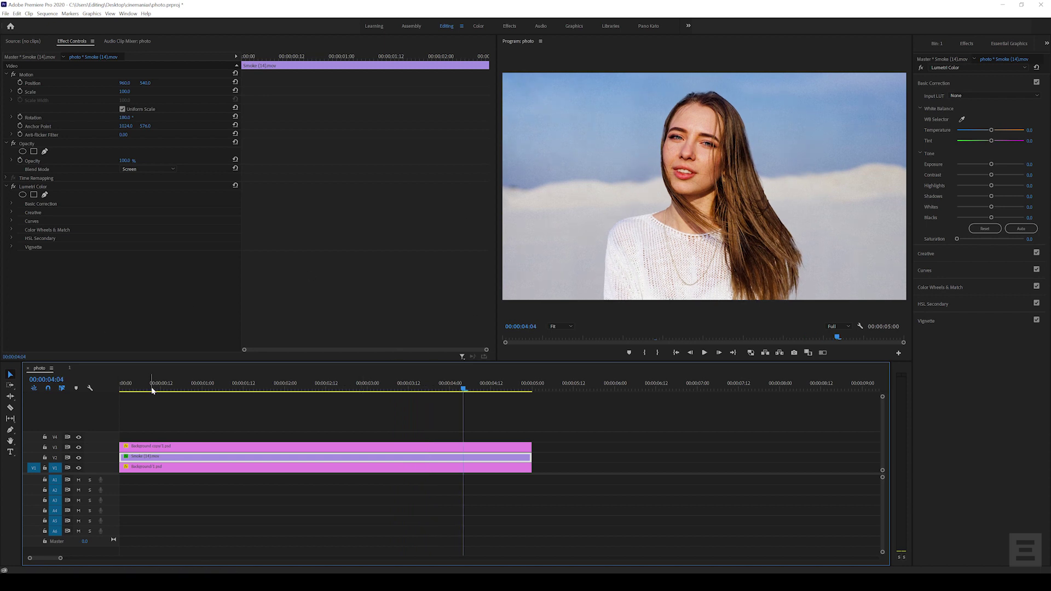
pyautogui.moveTo(151, 387); pyautogui.dragTo(98, 388)
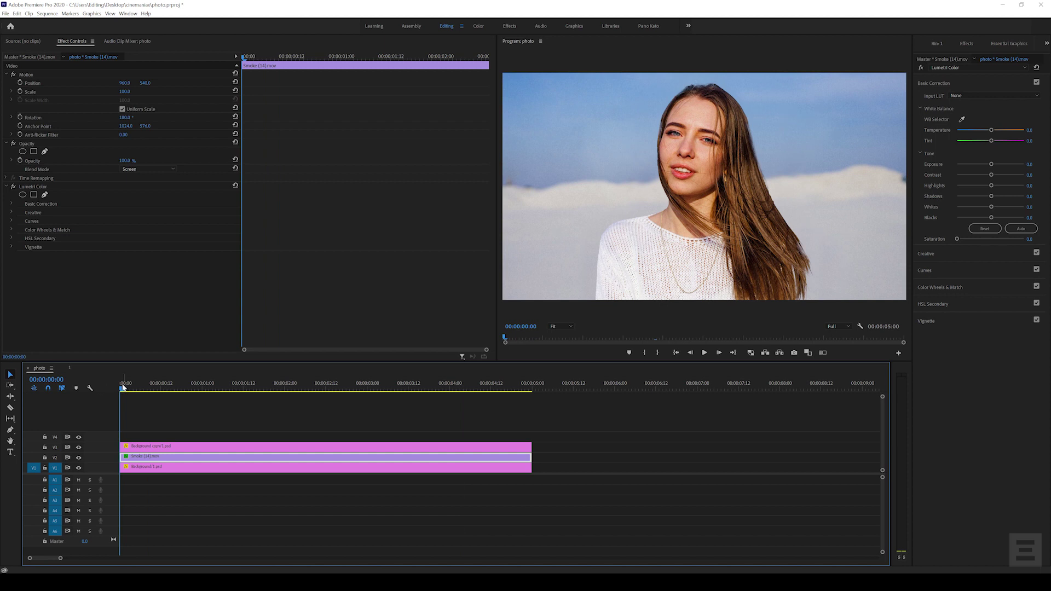
pyautogui.press('space')
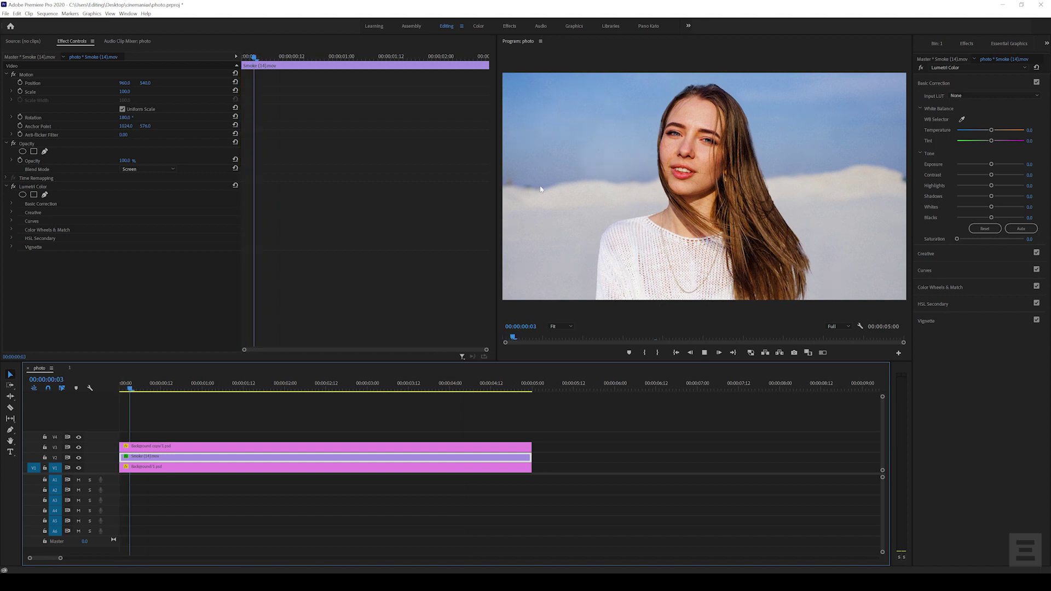
pyautogui.press('space')
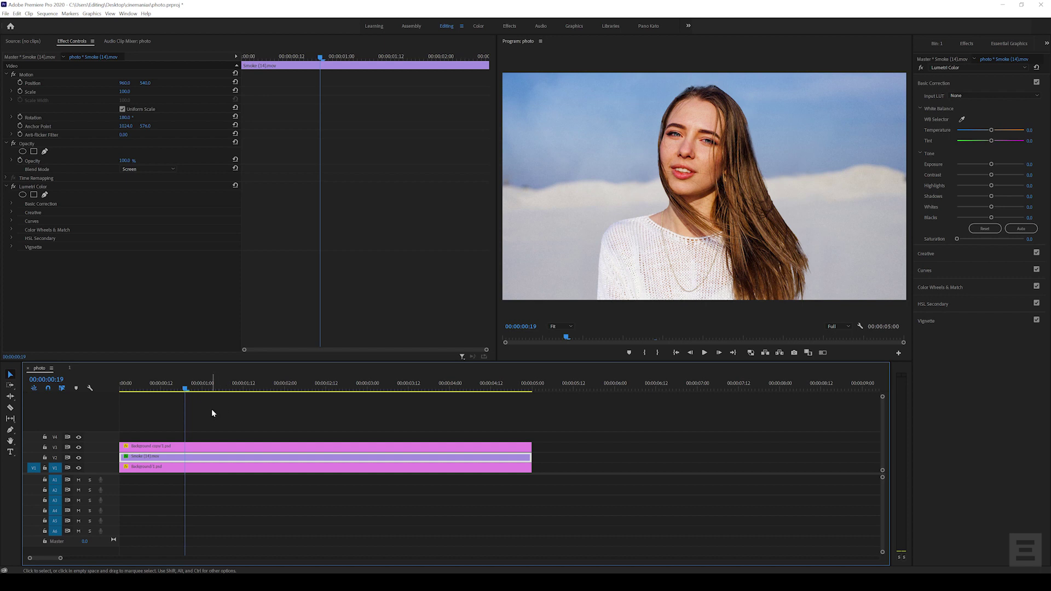
pyautogui.press('space')
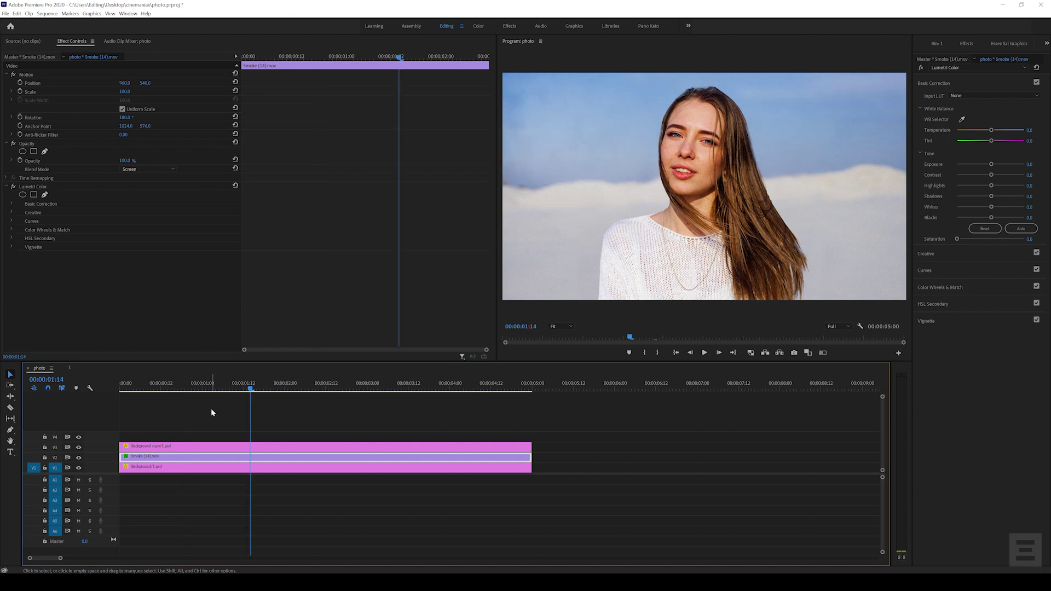